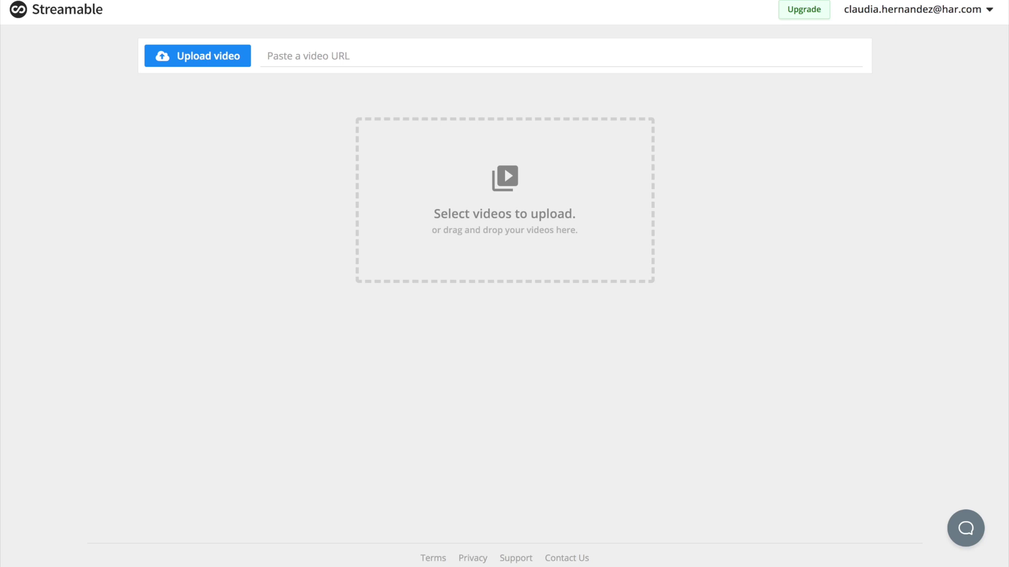
Upload MVI_7557.MOV to Streamable and copy its share link.
{"action": "left_click_drag", "start_coordinate": [714, 179], "coordinate": [511, 229]}
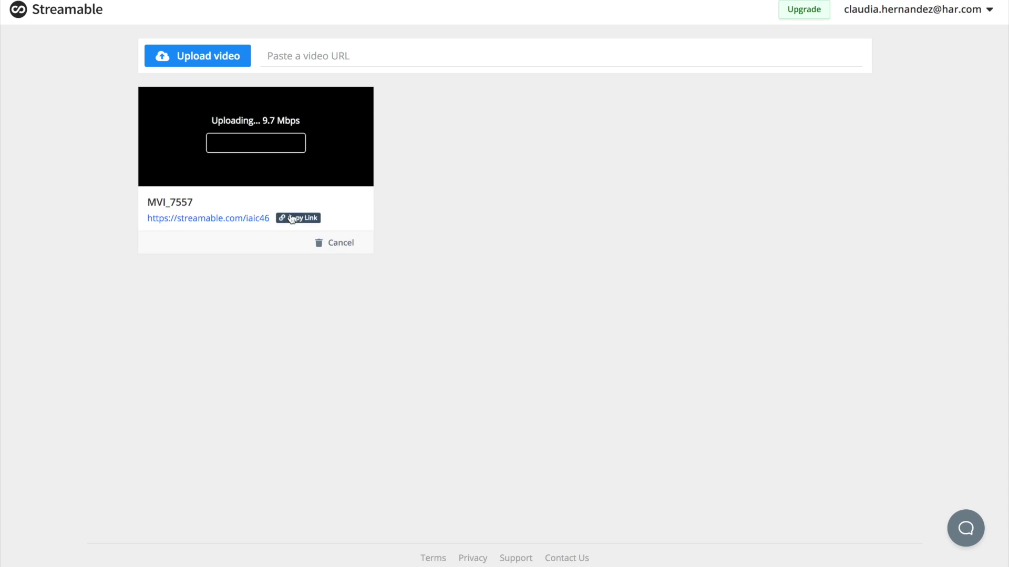
{"action": "left_click", "coordinate": [292, 218]}
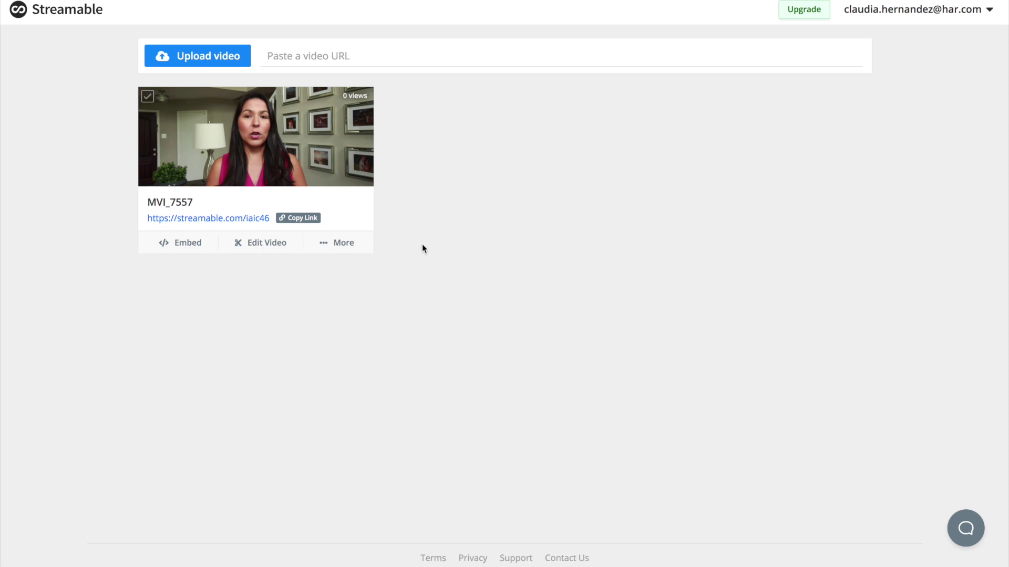
{"action": "left_click", "coordinate": [292, 219]}
Open the uploaded MVI_7557 clip in the Streamable video editor.
{"action": "right_click", "coordinate": [230, 287]}
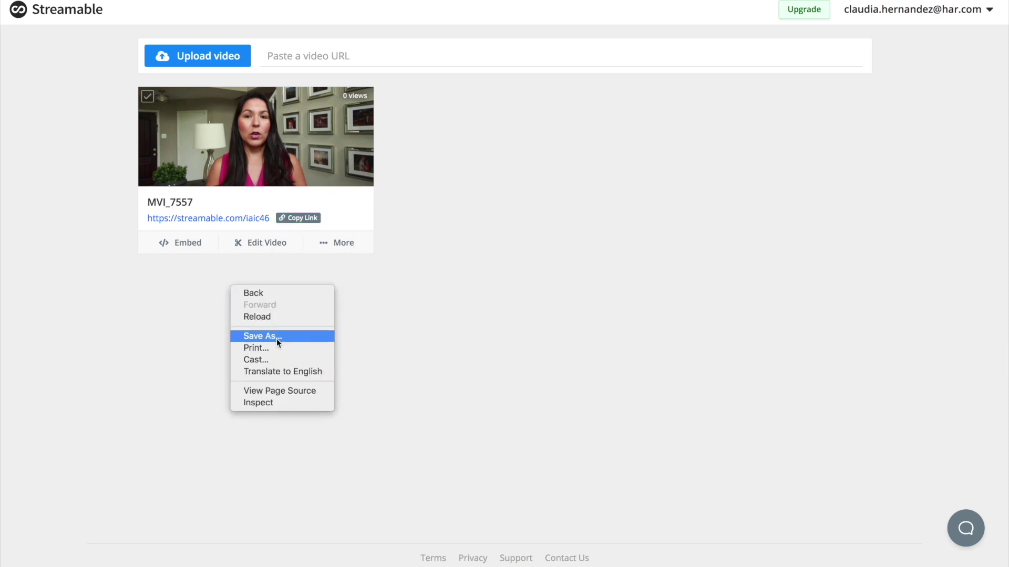
{"action": "left_click", "coordinate": [404, 329]}
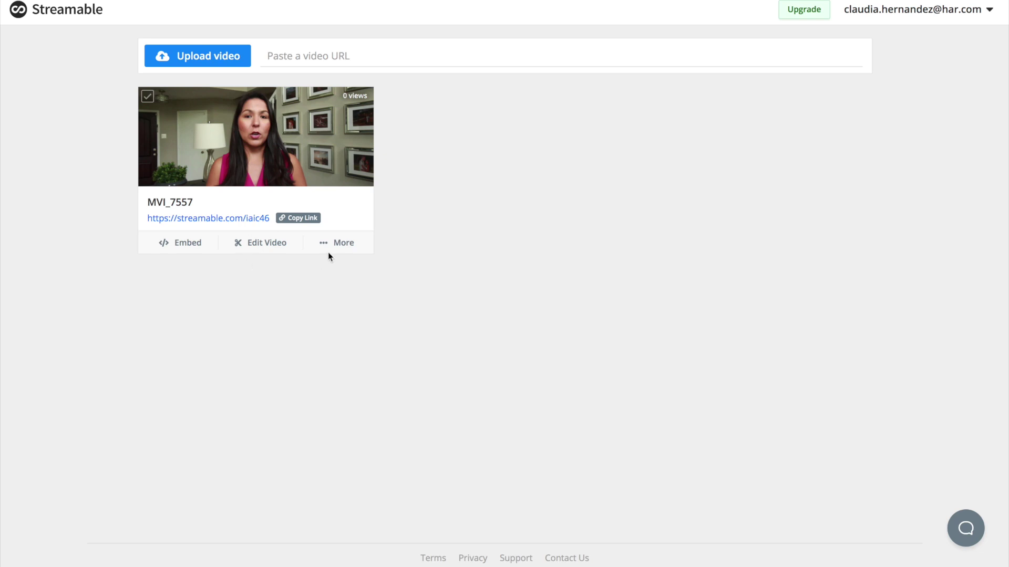
{"action": "left_click", "coordinate": [262, 245]}
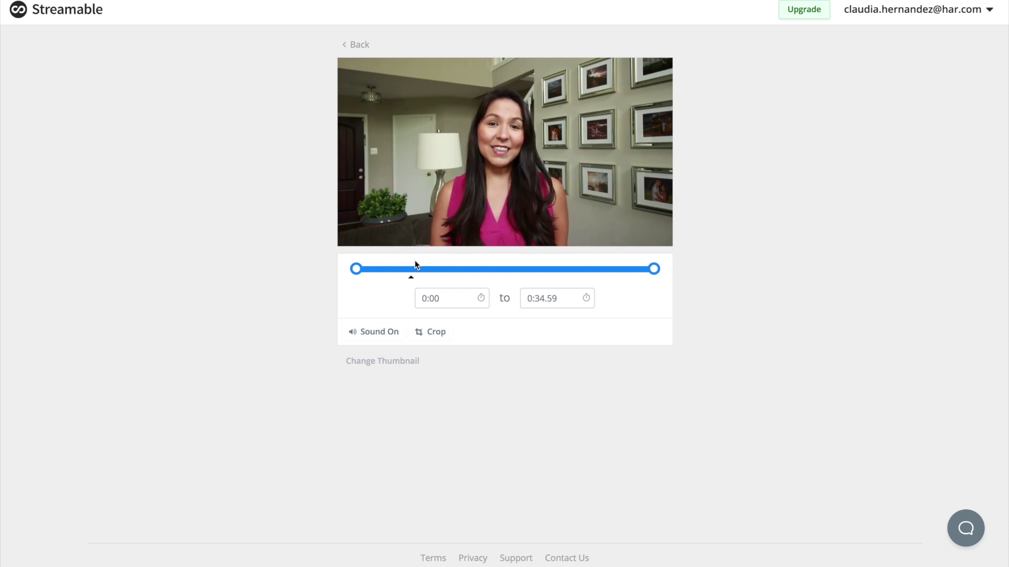
Pause the preview and try different crop sizes framing the presenter.
{"action": "left_click", "coordinate": [351, 237]}
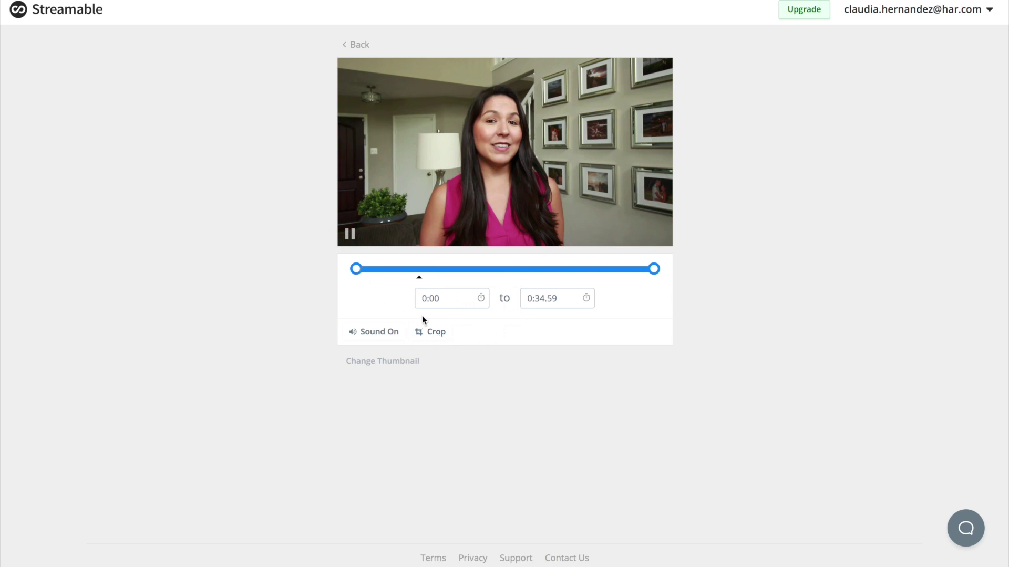
{"action": "left_click", "coordinate": [436, 332]}
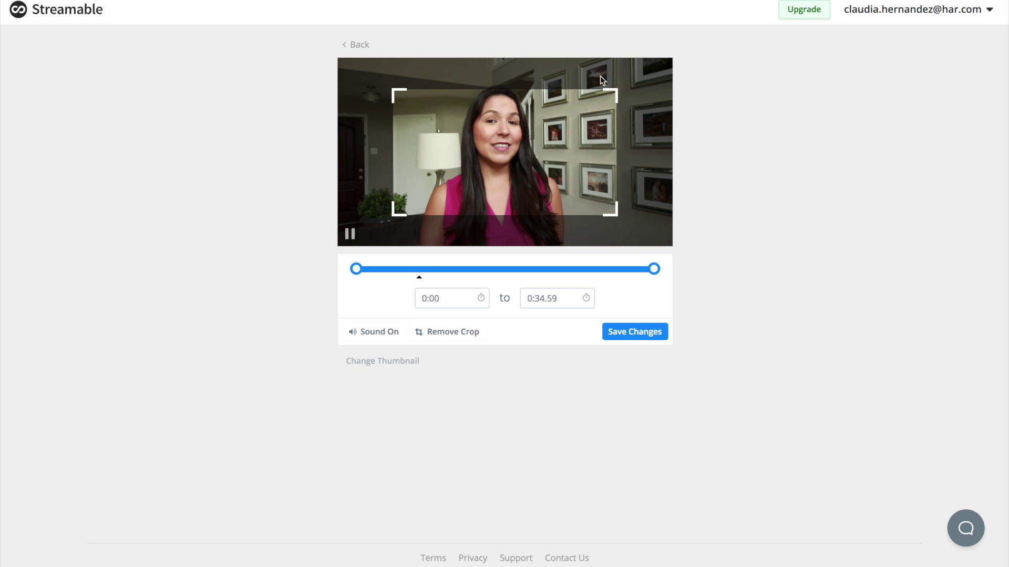
{"action": "mouse_move", "coordinate": [611, 91]}
{"action": "left_mouse_down"}
{"action": "mouse_move", "coordinate": [613, 70]}
{"action": "mouse_move", "coordinate": [608, 79]}
{"action": "left_mouse_up"}
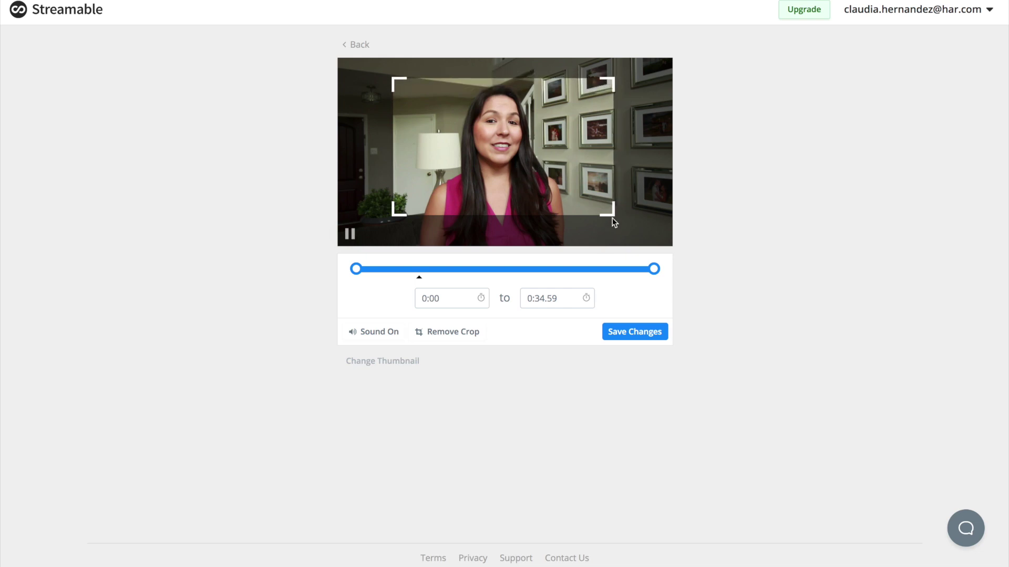
{"action": "left_click_drag", "start_coordinate": [613, 218], "coordinate": [594, 247]}
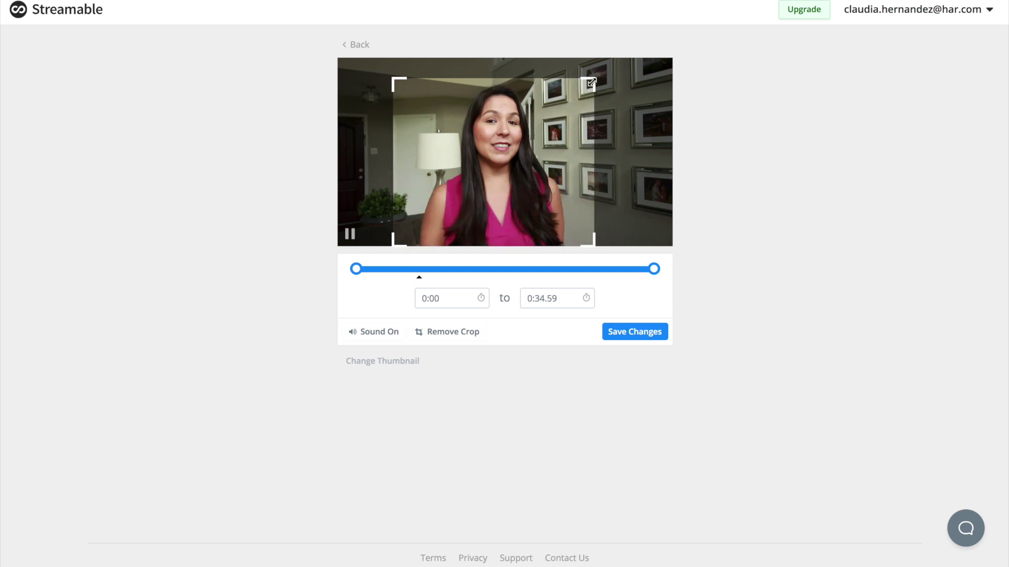
{"action": "left_click_drag", "start_coordinate": [591, 79], "coordinate": [578, 58]}
{"action": "left_click_drag", "start_coordinate": [394, 60], "coordinate": [421, 57]}
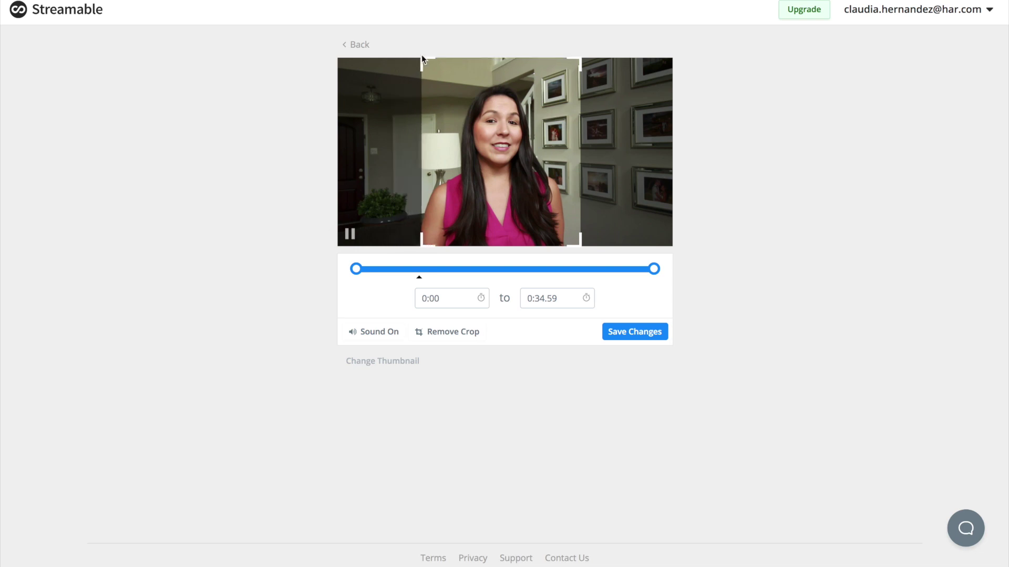
{"action": "left_click_drag", "start_coordinate": [580, 60], "coordinate": [578, 64]}
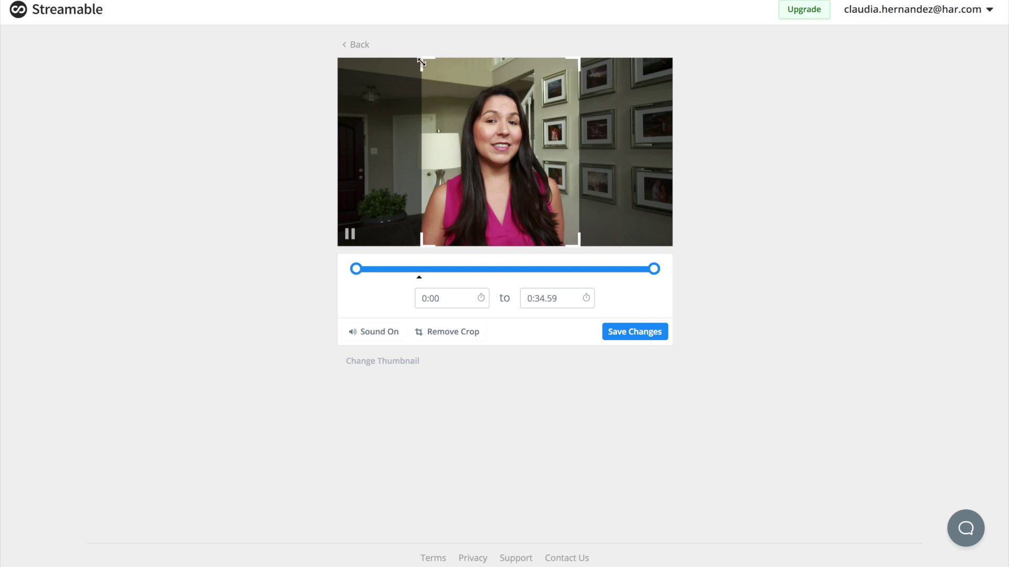
{"action": "mouse_move", "coordinate": [422, 63]}
{"action": "left_mouse_down"}
{"action": "mouse_move", "coordinate": [379, 70]}
{"action": "mouse_move", "coordinate": [411, 64]}
{"action": "left_mouse_up"}
{"action": "left_click_drag", "start_coordinate": [579, 64], "coordinate": [676, 60]}
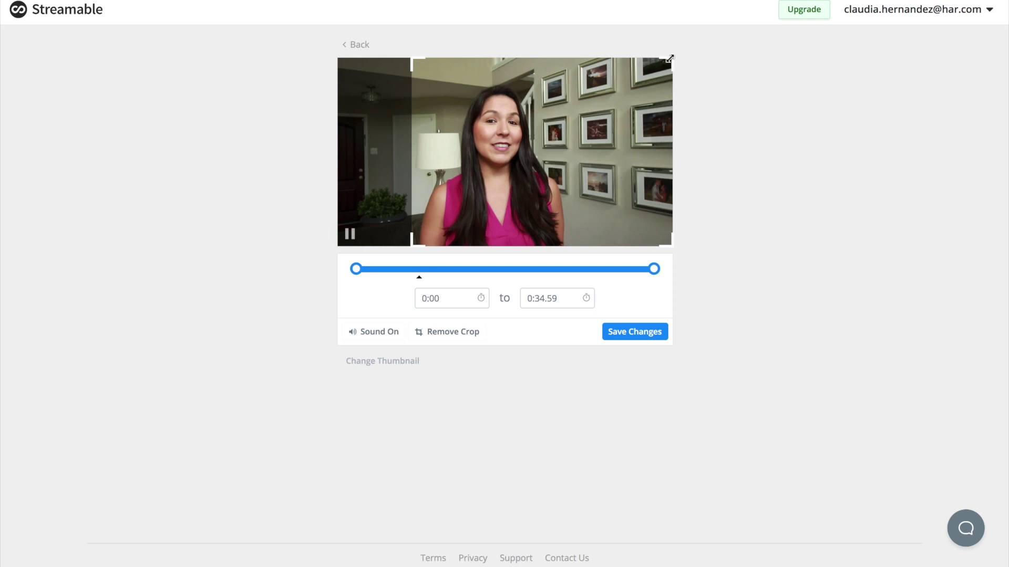
{"action": "left_click_drag", "start_coordinate": [669, 59], "coordinate": [573, 57]}
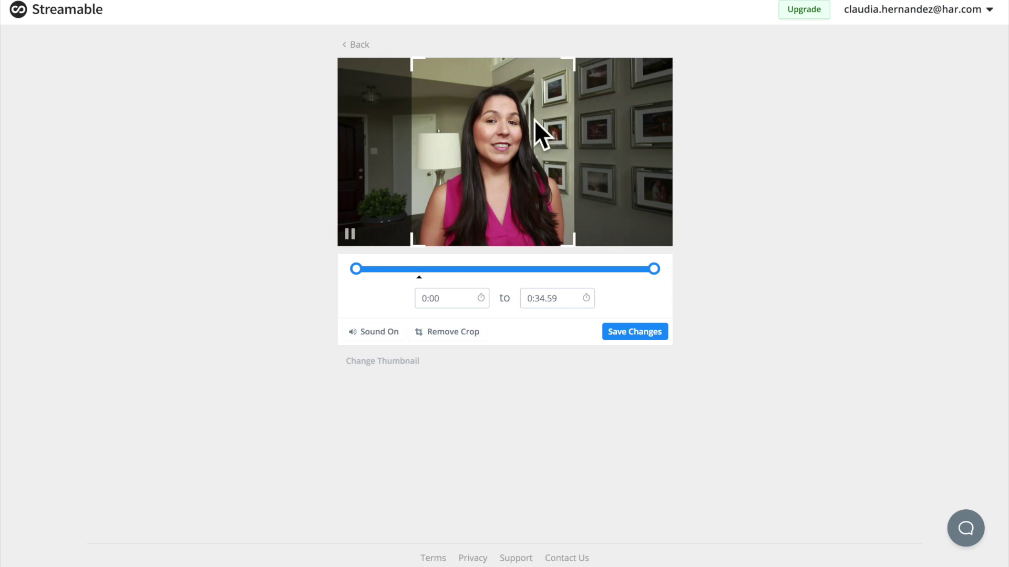
{"action": "left_click_drag", "start_coordinate": [572, 240], "coordinate": [581, 210]}
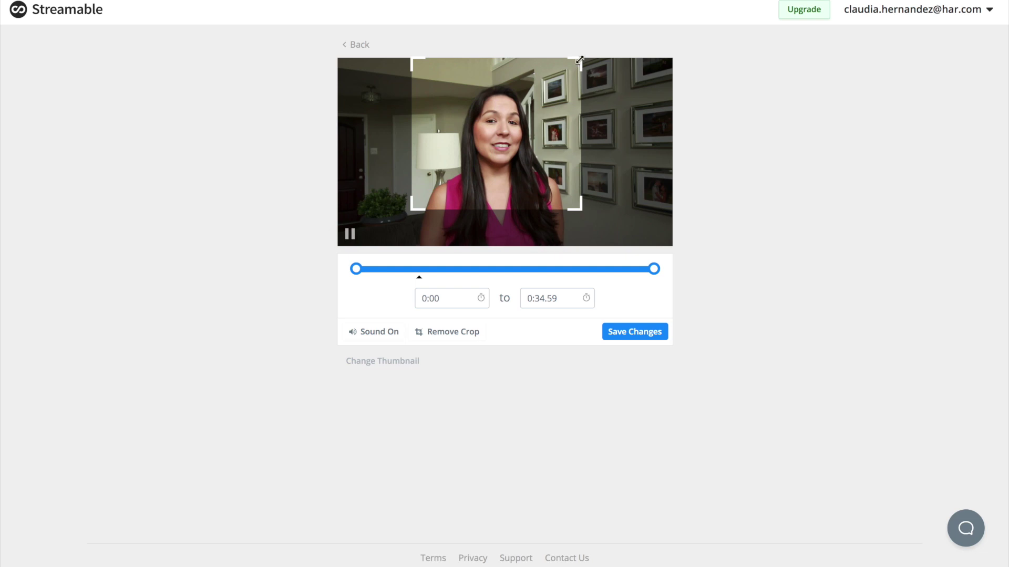
Stretch the crop area back out to the full frame and rewind the preview.
{"action": "left_click_drag", "start_coordinate": [580, 60], "coordinate": [580, 78]}
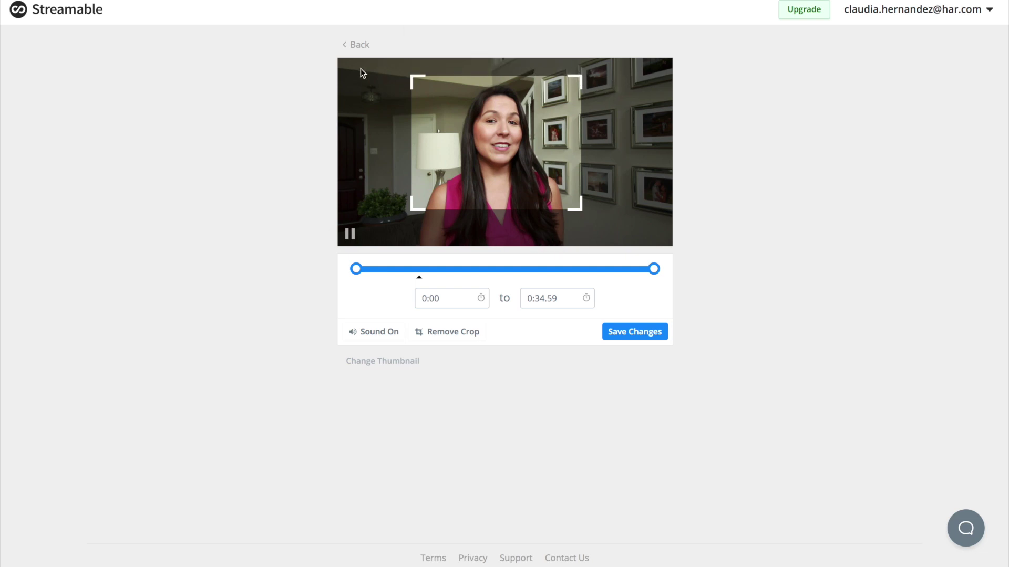
{"action": "left_click_drag", "start_coordinate": [578, 76], "coordinate": [583, 58]}
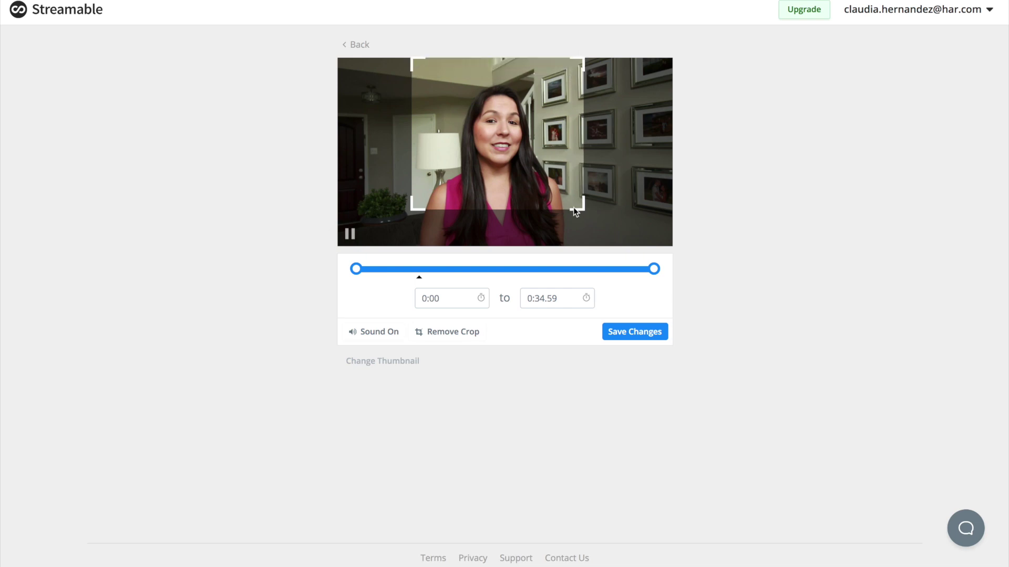
{"action": "left_click_drag", "start_coordinate": [583, 210], "coordinate": [580, 254]}
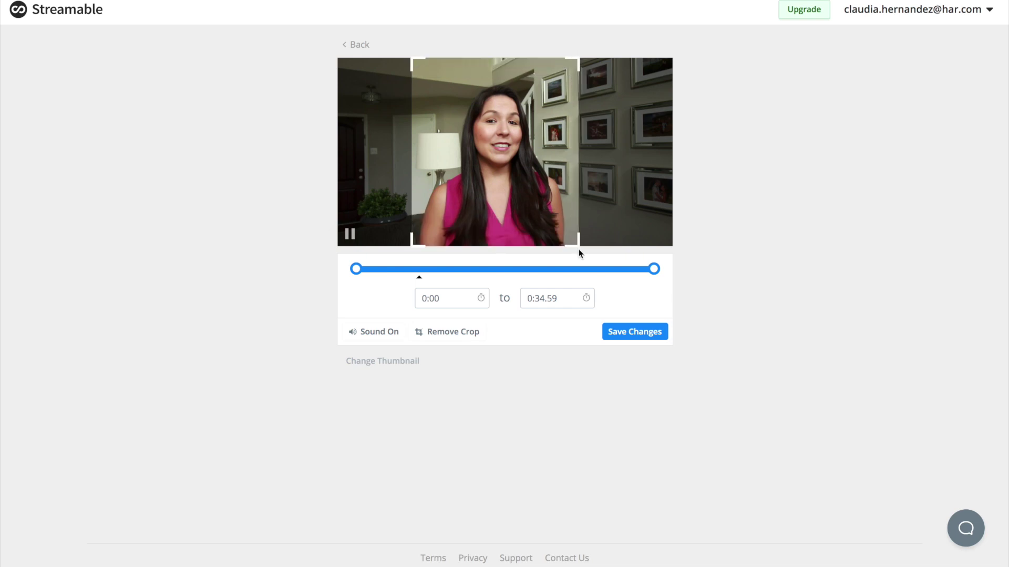
{"action": "left_click_drag", "start_coordinate": [580, 247], "coordinate": [680, 254]}
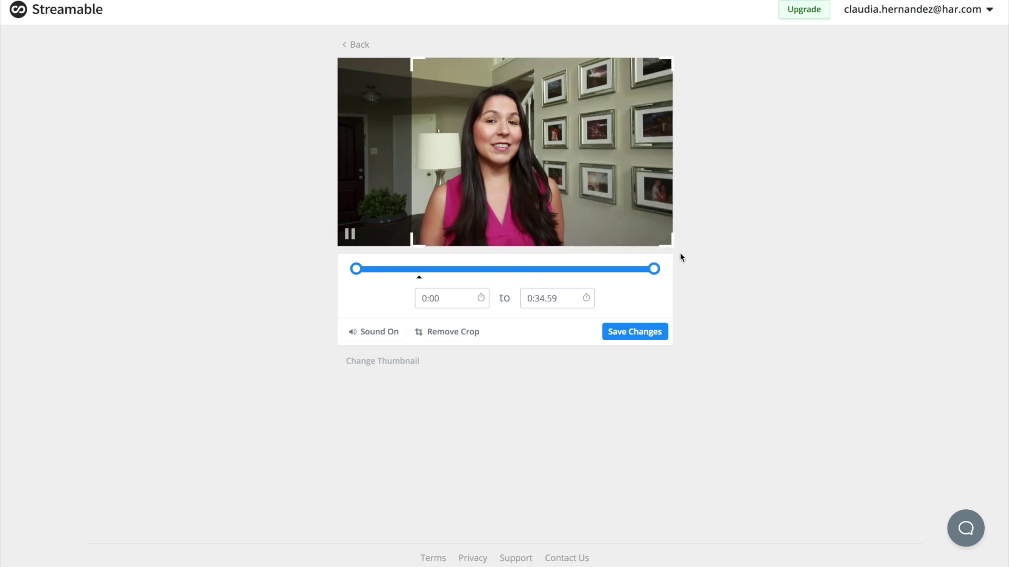
{"action": "left_click_drag", "start_coordinate": [411, 245], "coordinate": [338, 246]}
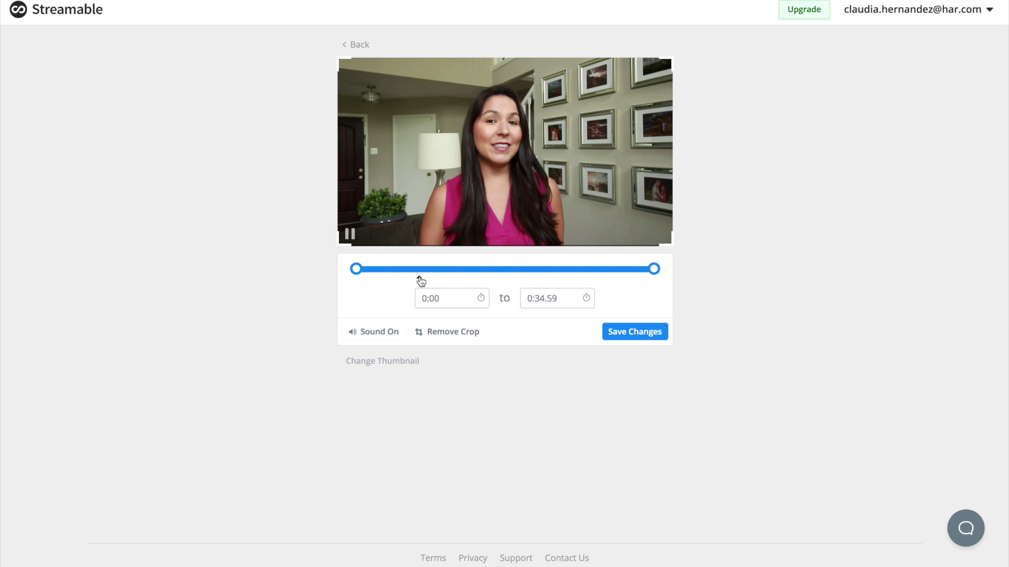
{"action": "left_click_drag", "start_coordinate": [421, 281], "coordinate": [371, 281]}
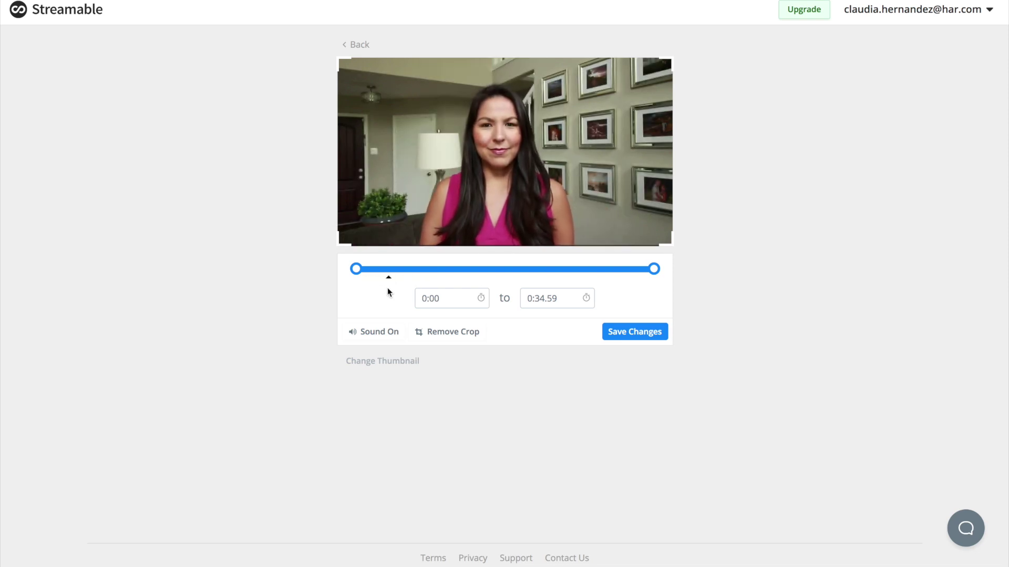
Remove the crop, trim MVI_7557 to 0:11.94–0:30.14, and save the changes.
{"action": "left_click", "coordinate": [618, 269]}
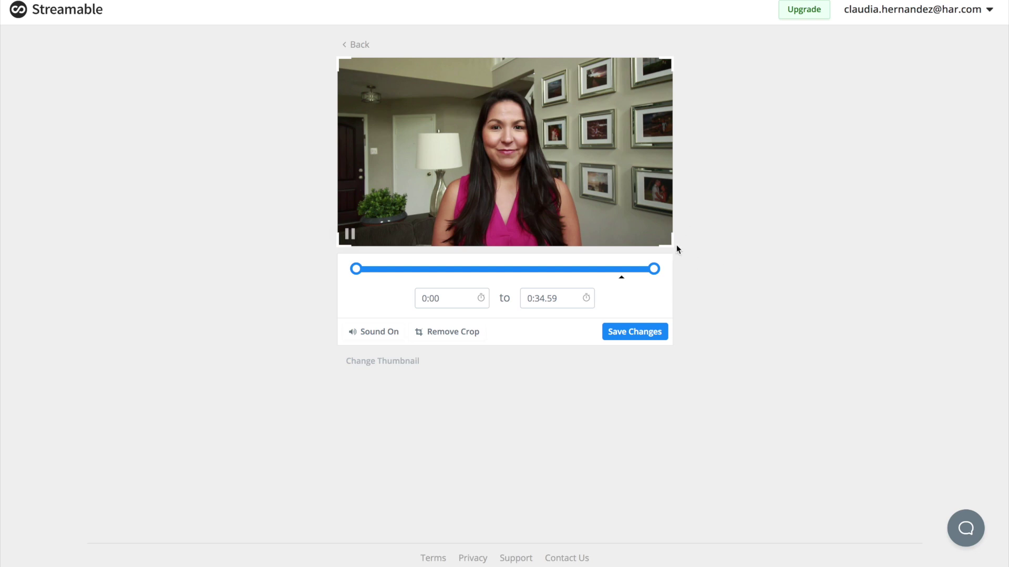
{"action": "left_click", "coordinate": [452, 334]}
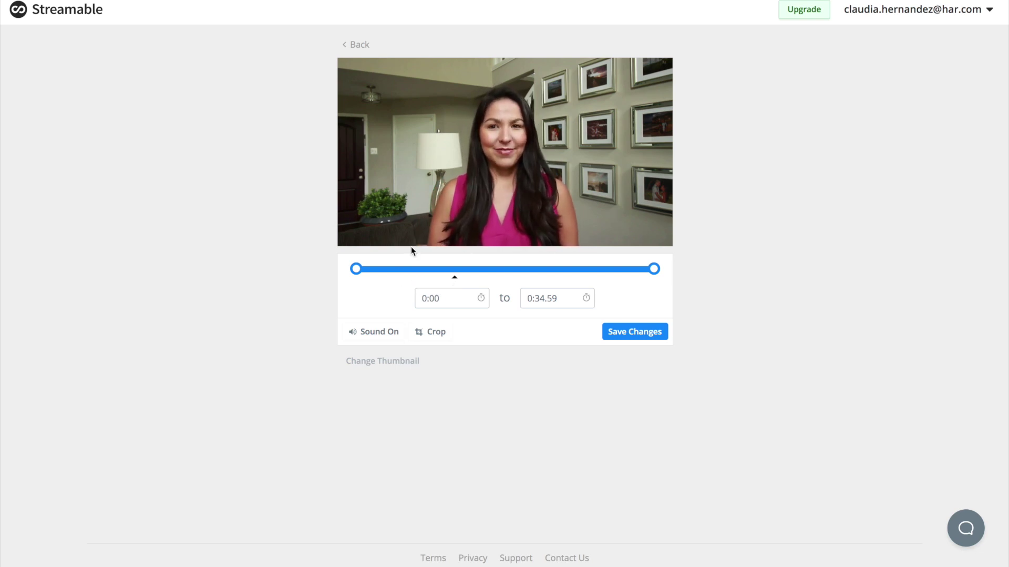
{"action": "mouse_move", "coordinate": [367, 242]}
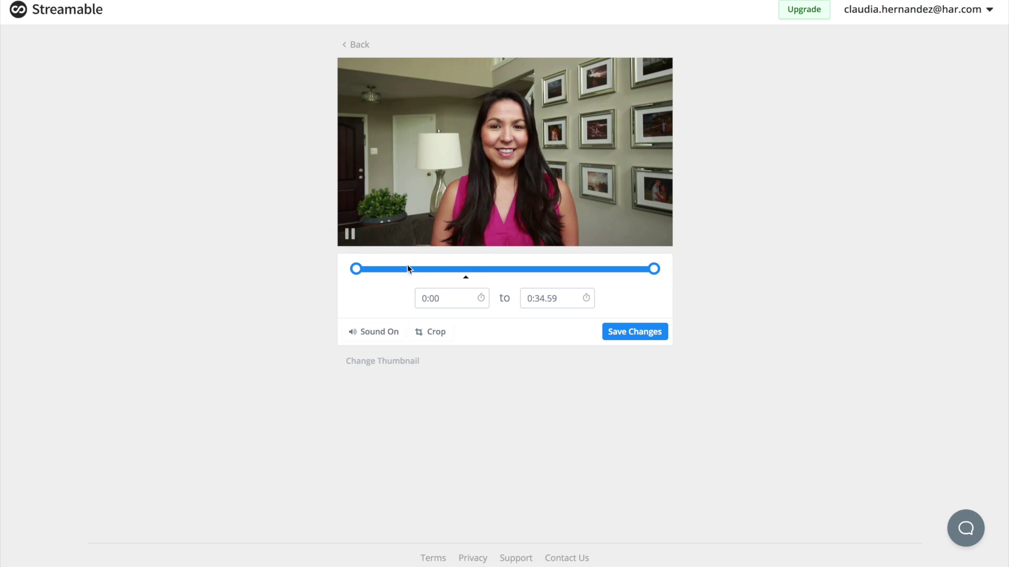
{"action": "left_click_drag", "start_coordinate": [356, 269], "coordinate": [463, 282]}
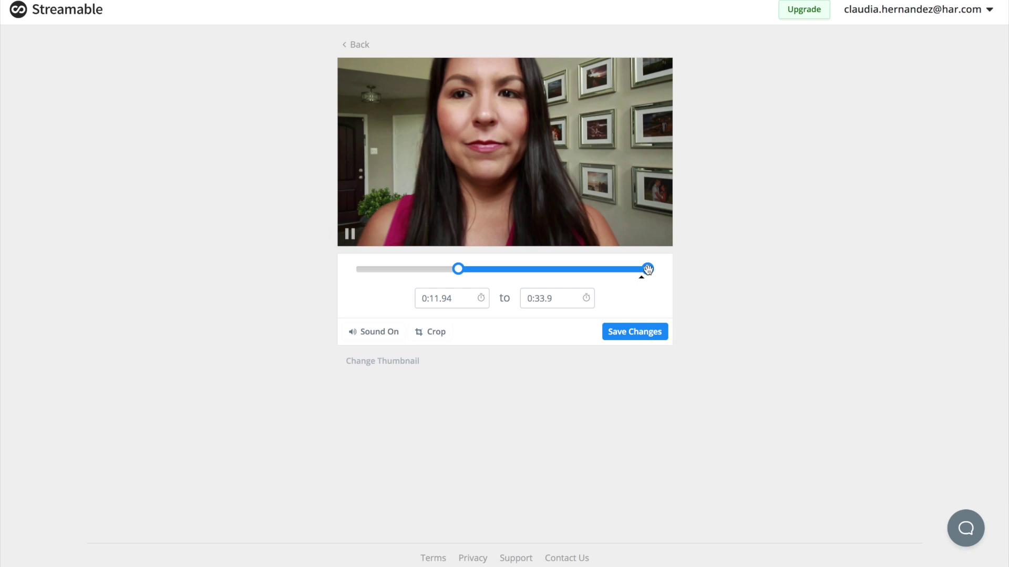
{"action": "left_click_drag", "start_coordinate": [648, 270], "coordinate": [618, 275]}
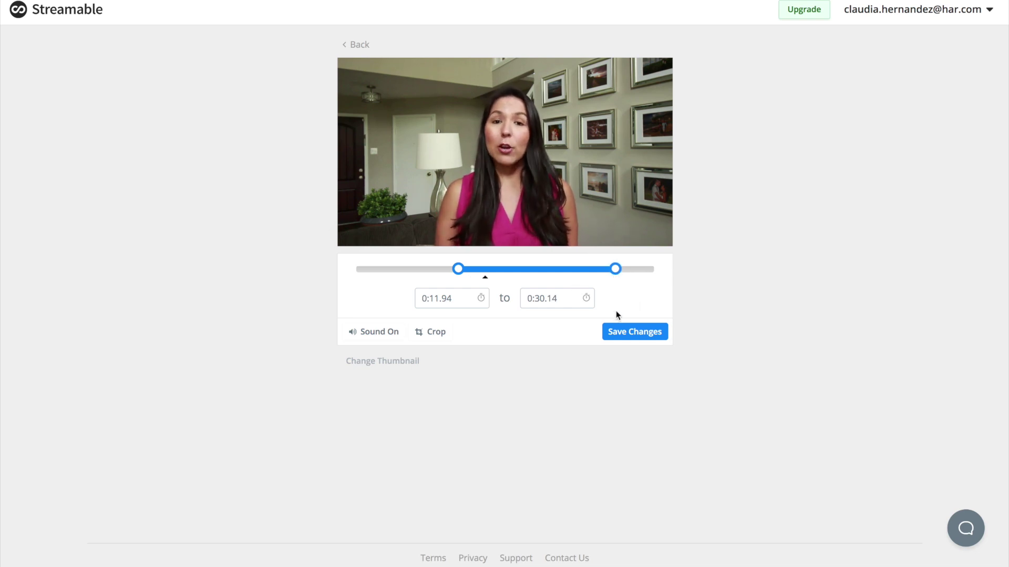
{"action": "left_click", "coordinate": [589, 279]}
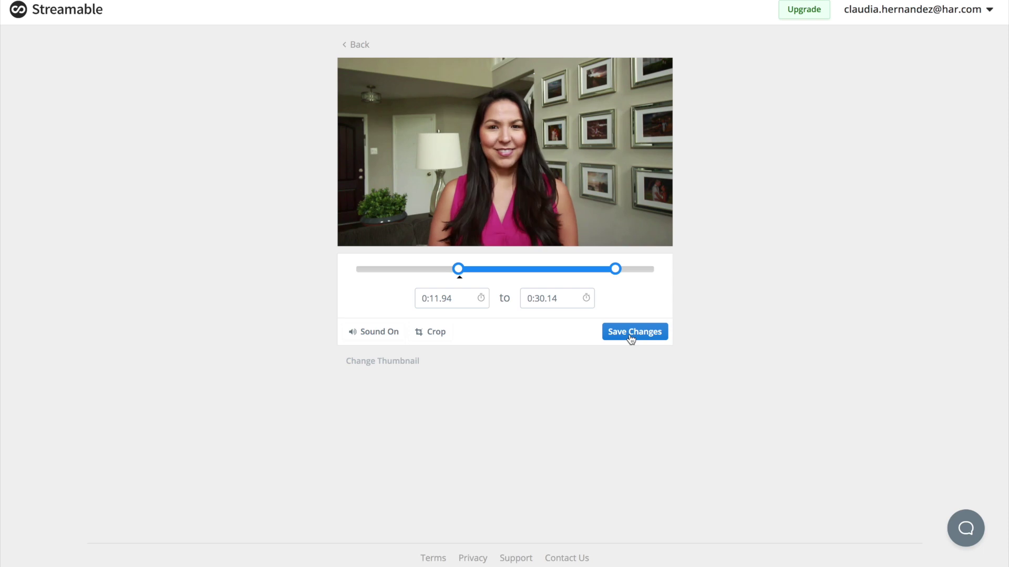
{"action": "left_click", "coordinate": [631, 334]}
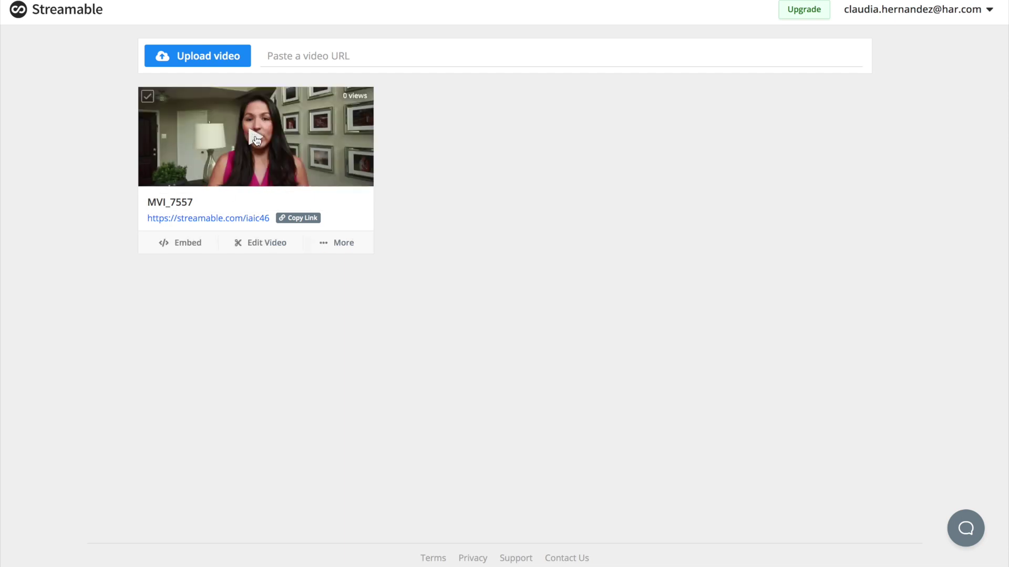
Play the trimmed MVI_7557 clip in the viewer, then close it.
{"action": "left_click", "coordinate": [256, 140]}
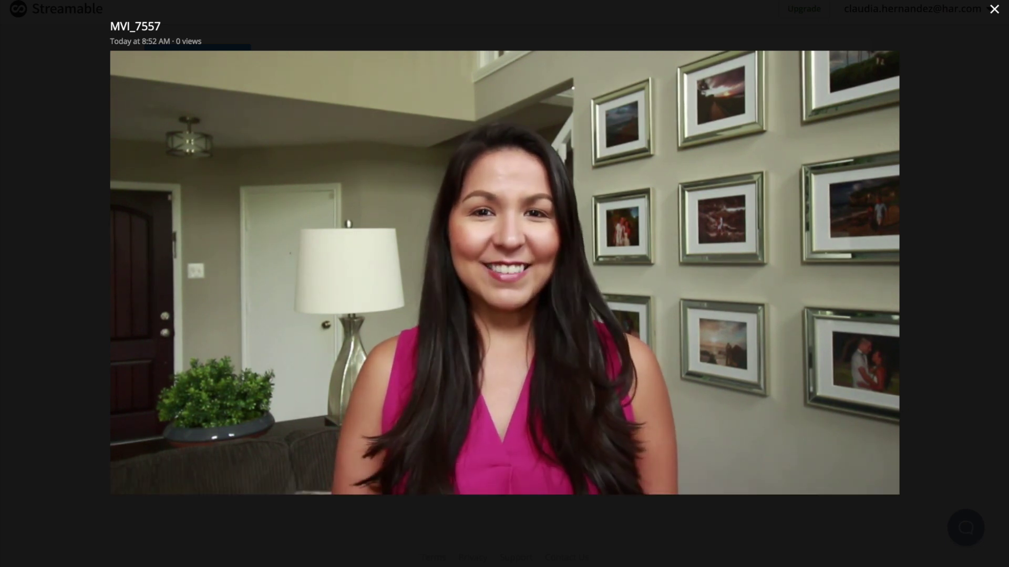
{"action": "left_click", "coordinate": [994, 9]}
{"action": "mouse_move", "coordinate": [323, 152]}
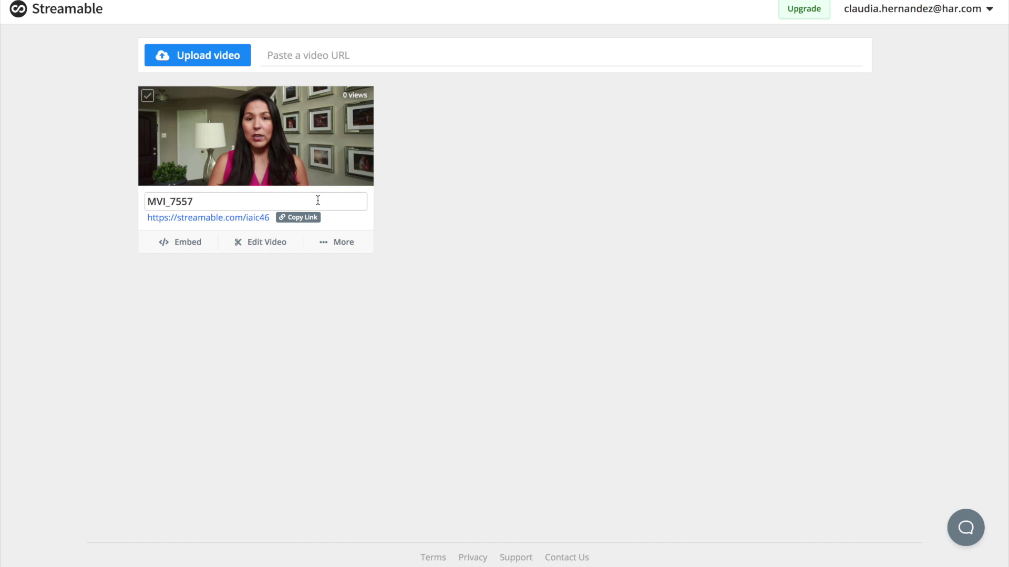
Replace the card title MVI_7557 with 'Sound Reduction'.
{"action": "left_click", "coordinate": [198, 202]}
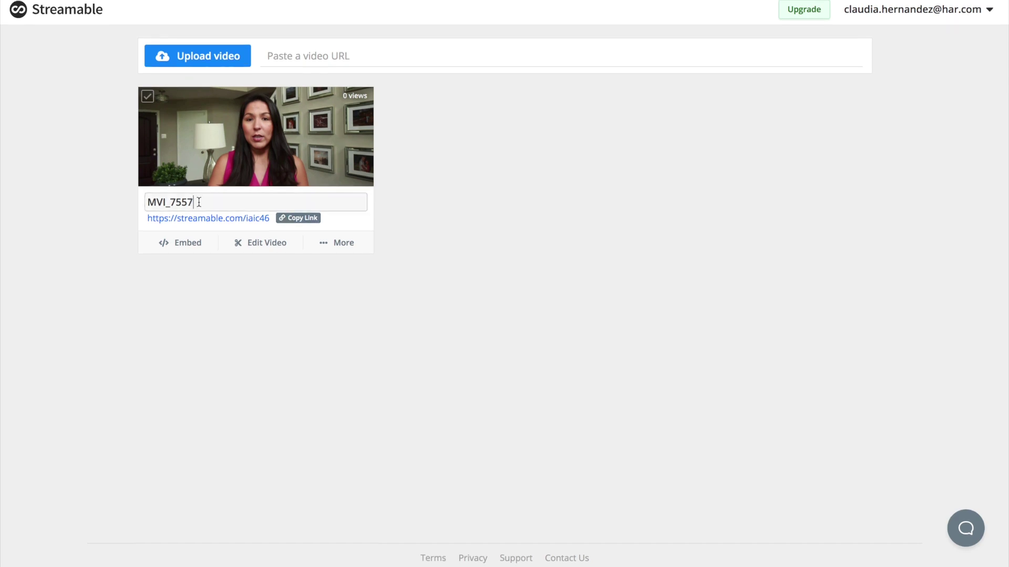
{"action": "left_click_drag", "start_coordinate": [199, 202], "coordinate": [158, 202]}
{"action": "type", "text": "Sound Reduction"}
{"action": "left_click", "coordinate": [351, 220]}
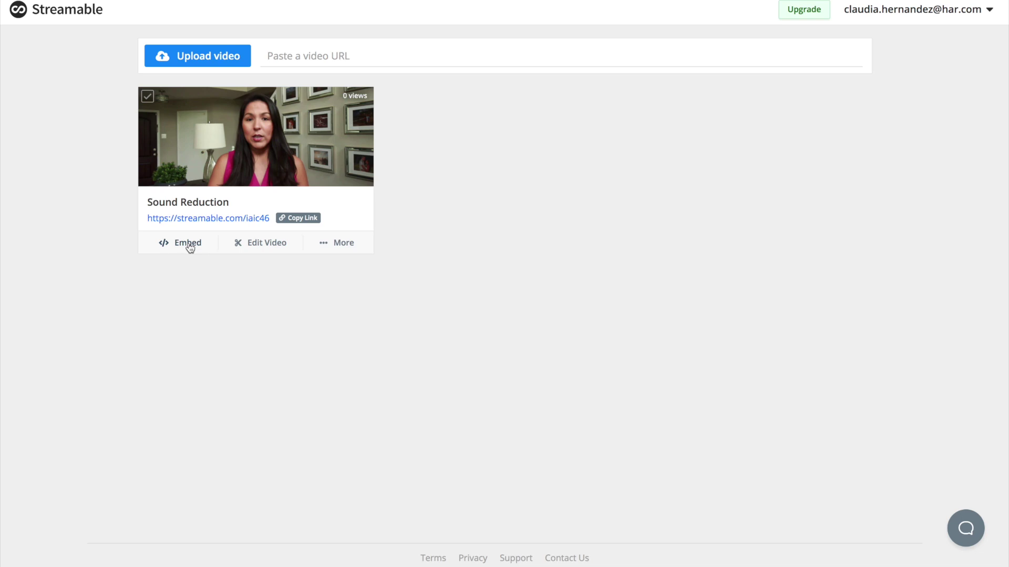
Crop Sound Reduction to a narrow upright frame around the speaker, keep sound on, and save.
{"action": "left_click", "coordinate": [270, 243]}
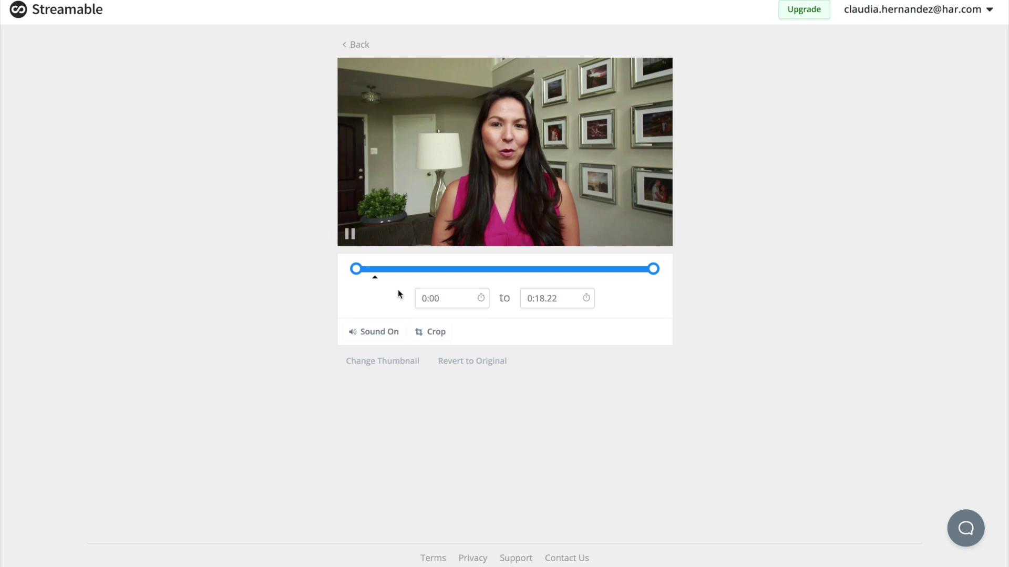
{"action": "left_click", "coordinate": [436, 337]}
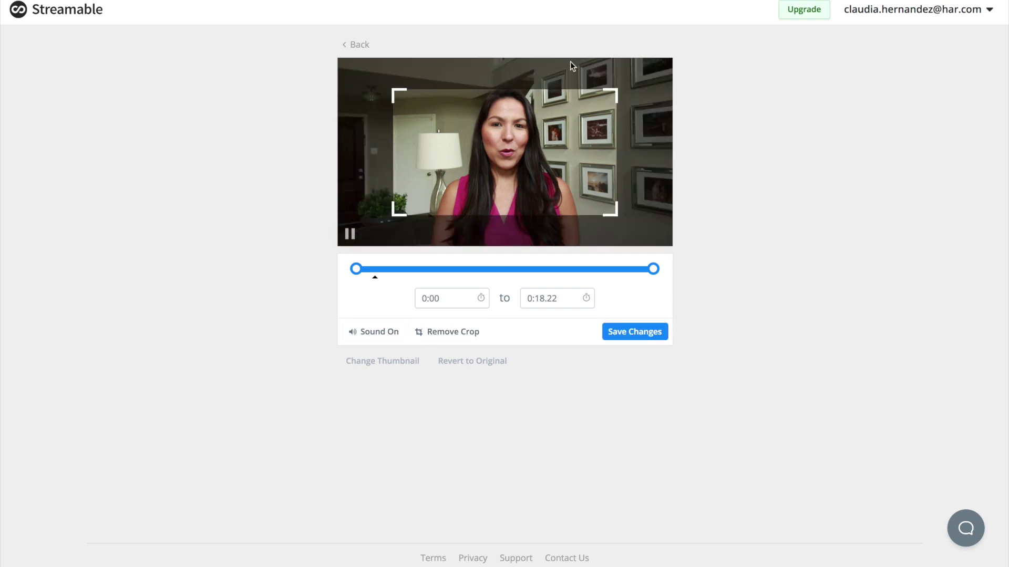
{"action": "left_click_drag", "start_coordinate": [619, 90], "coordinate": [616, 59]}
{"action": "left_click_drag", "start_coordinate": [617, 214], "coordinate": [584, 246]}
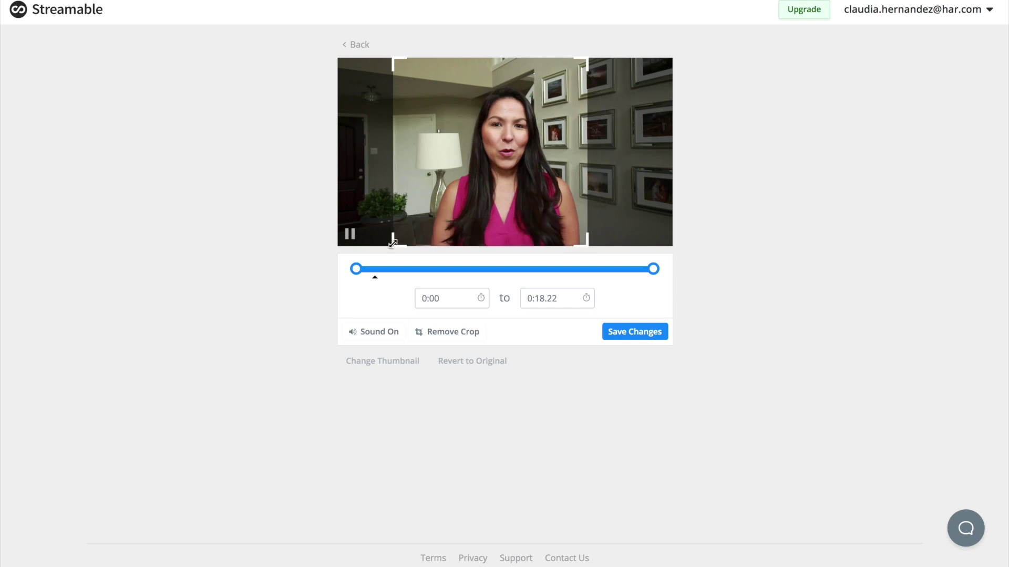
{"action": "left_click_drag", "start_coordinate": [392, 243], "coordinate": [423, 245]}
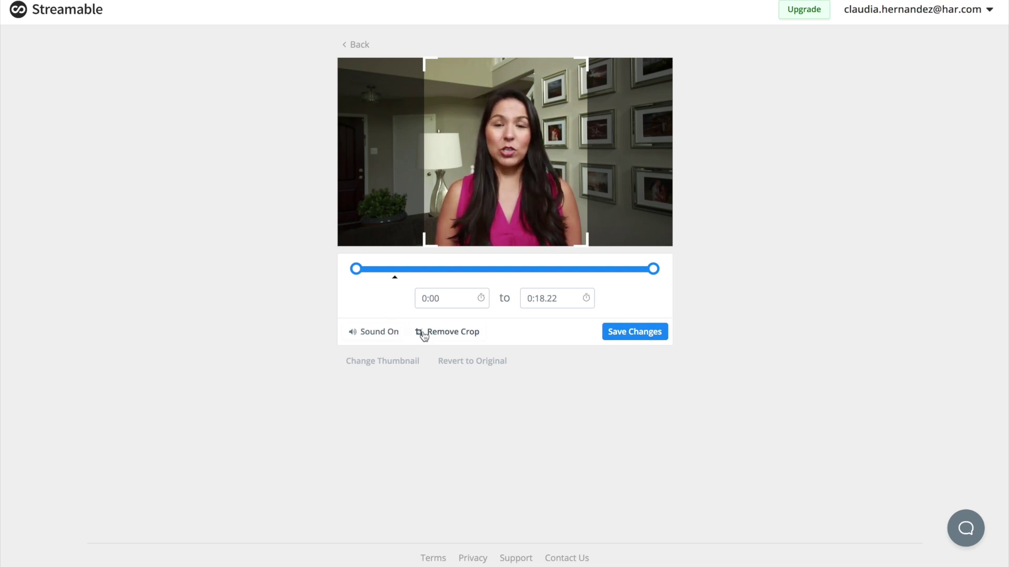
{"action": "left_click", "coordinate": [376, 338]}
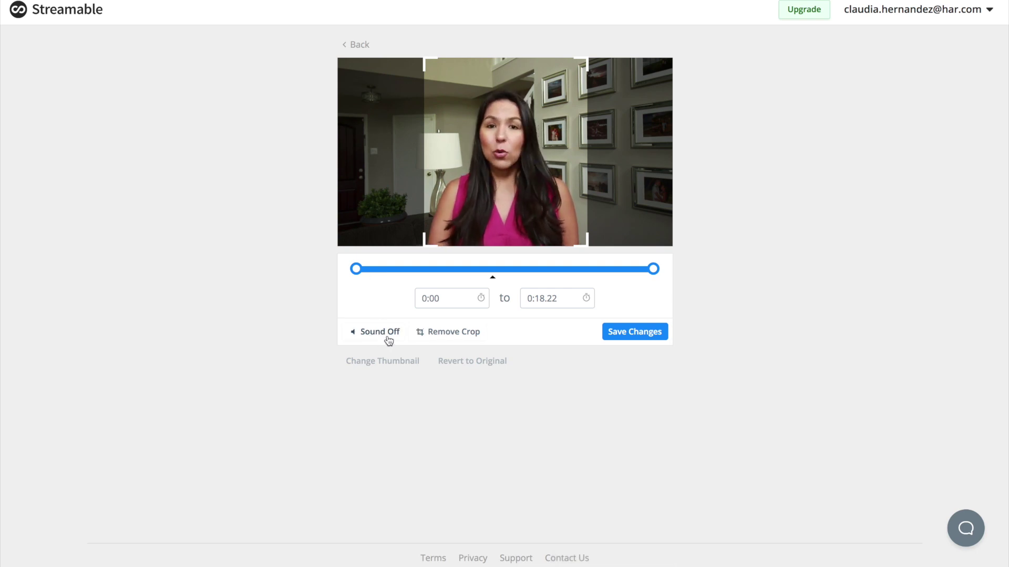
{"action": "left_click", "coordinate": [385, 337]}
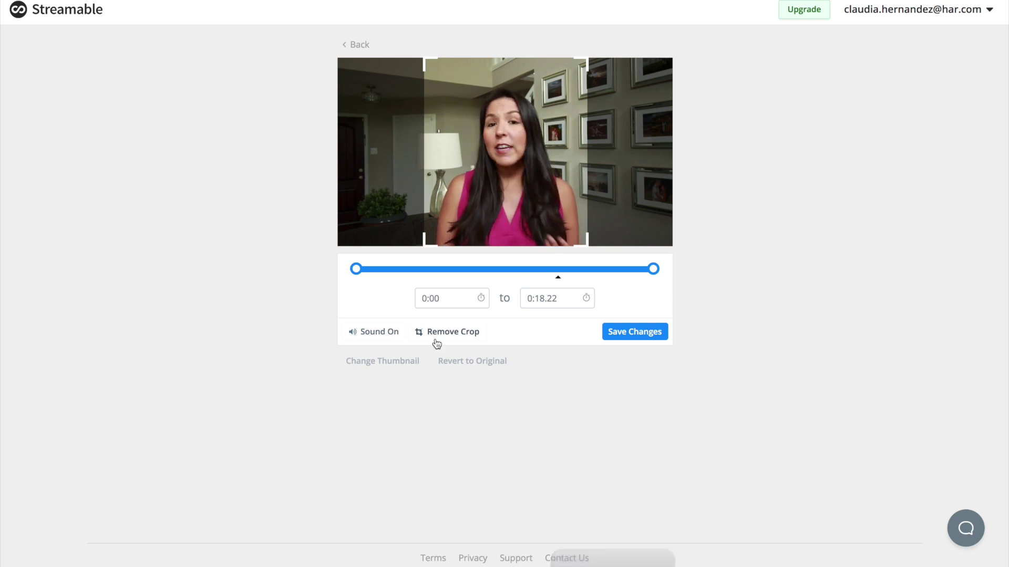
{"action": "left_click", "coordinate": [628, 333]}
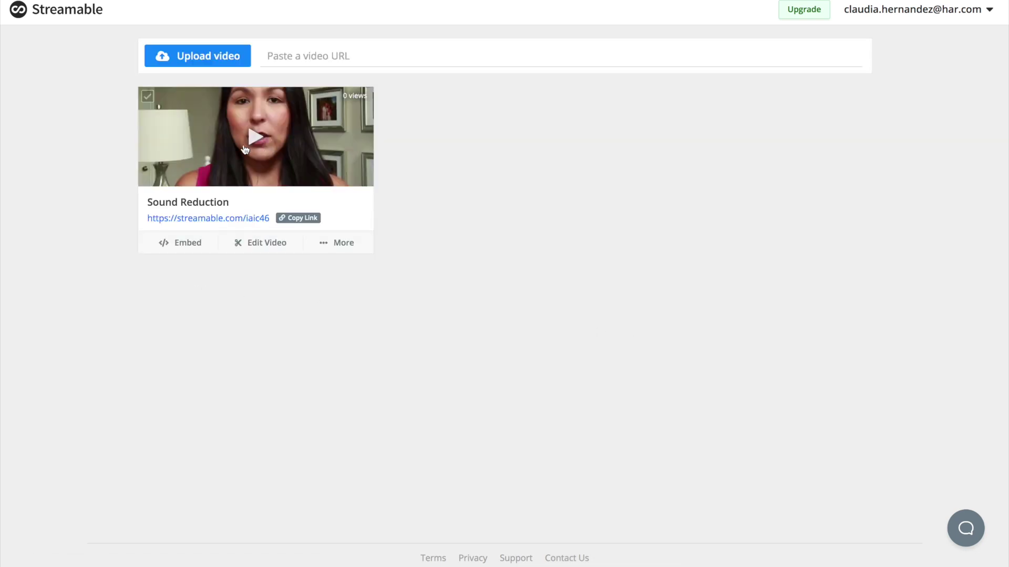
Preview Sound Reduction, pause it, check the quality options, then open its More menu.
{"action": "left_click", "coordinate": [252, 139]}
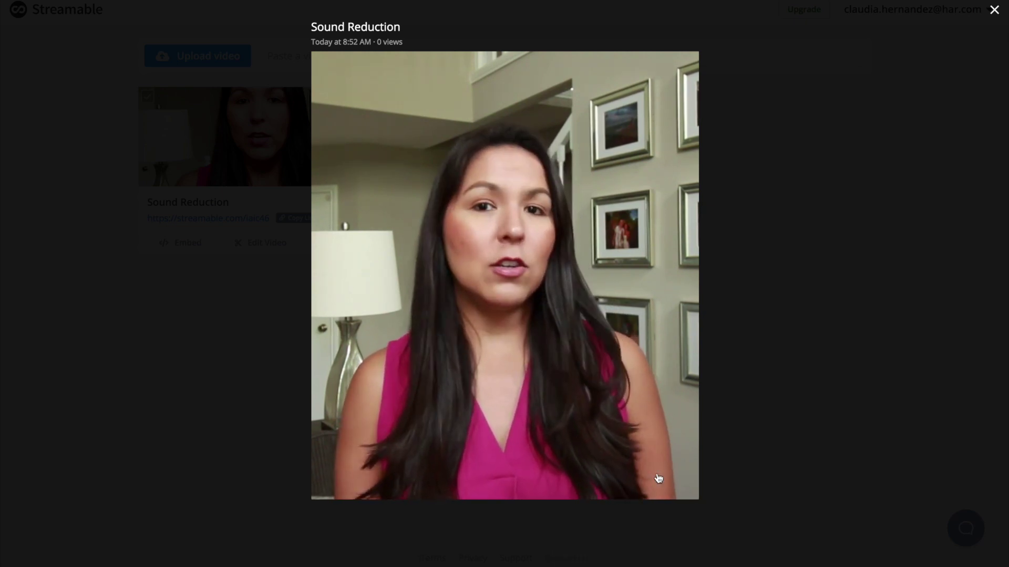
{"action": "mouse_move", "coordinate": [596, 493]}
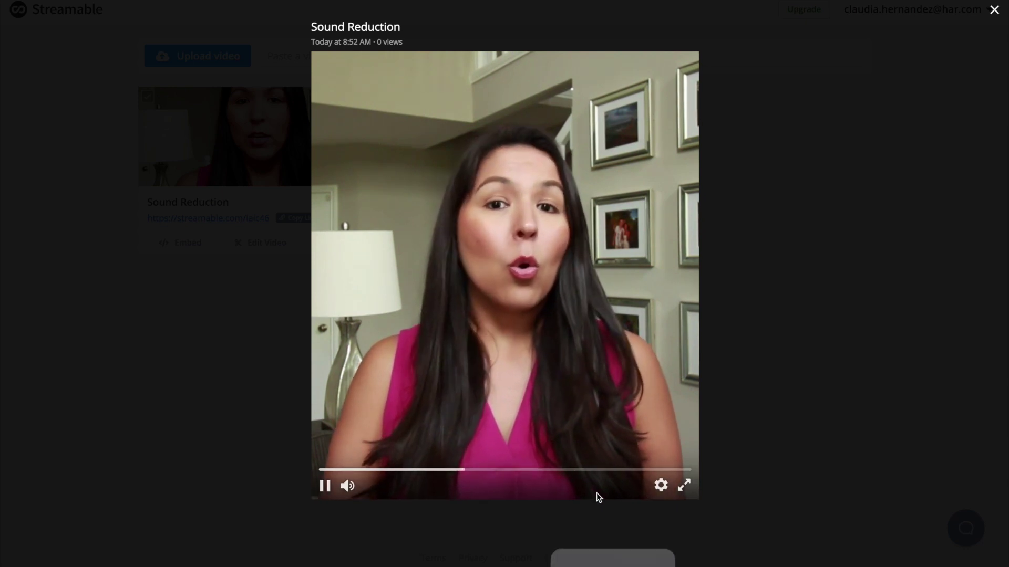
{"action": "left_click", "coordinate": [325, 486]}
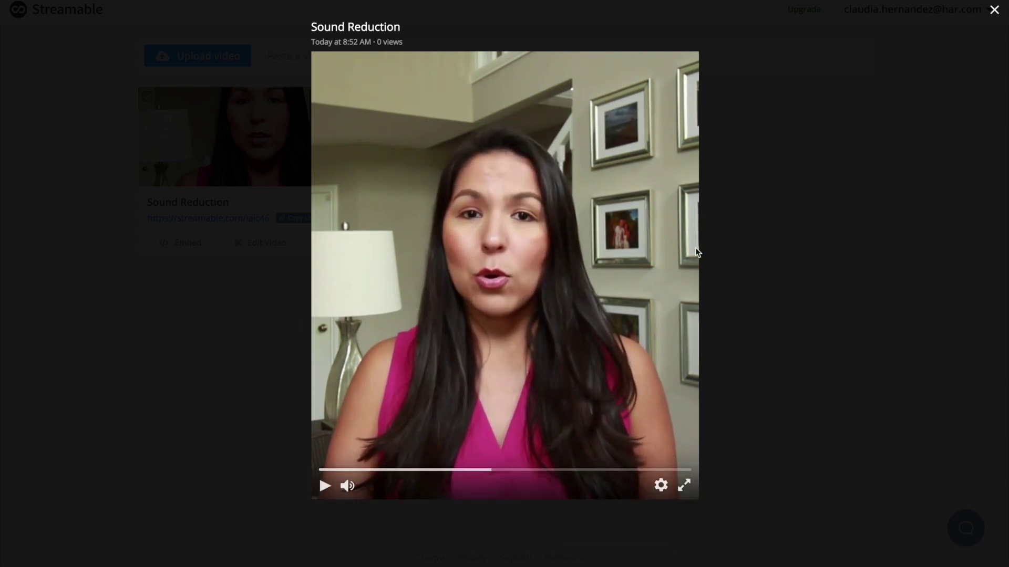
{"action": "left_click", "coordinate": [661, 487]}
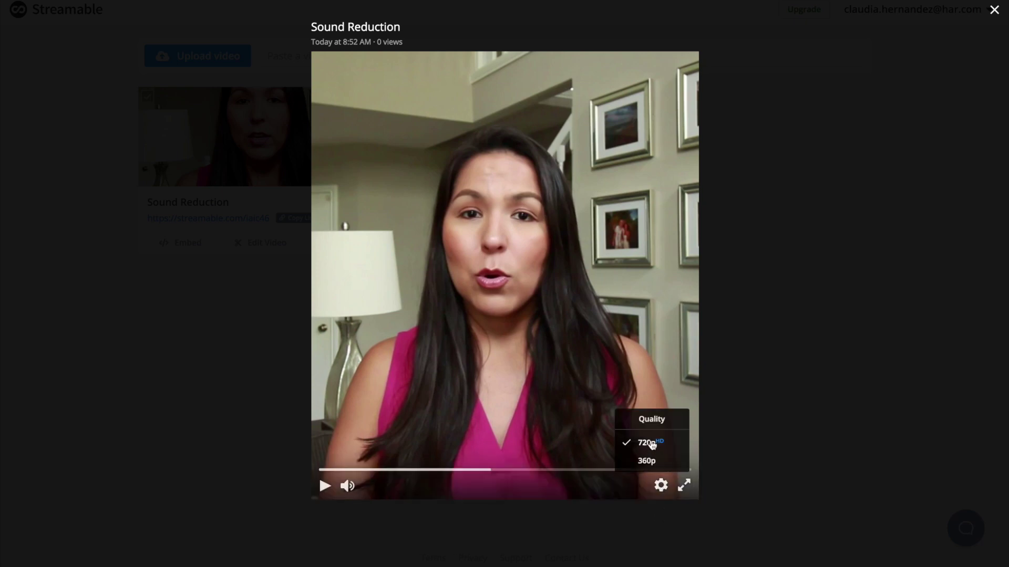
{"action": "left_click", "coordinate": [752, 439]}
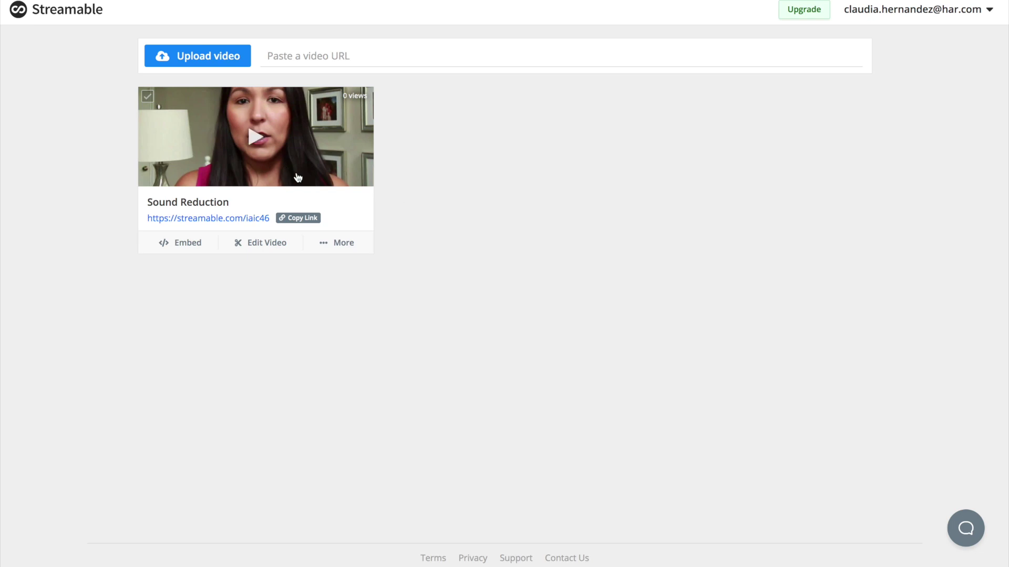
{"action": "left_click", "coordinate": [347, 246]}
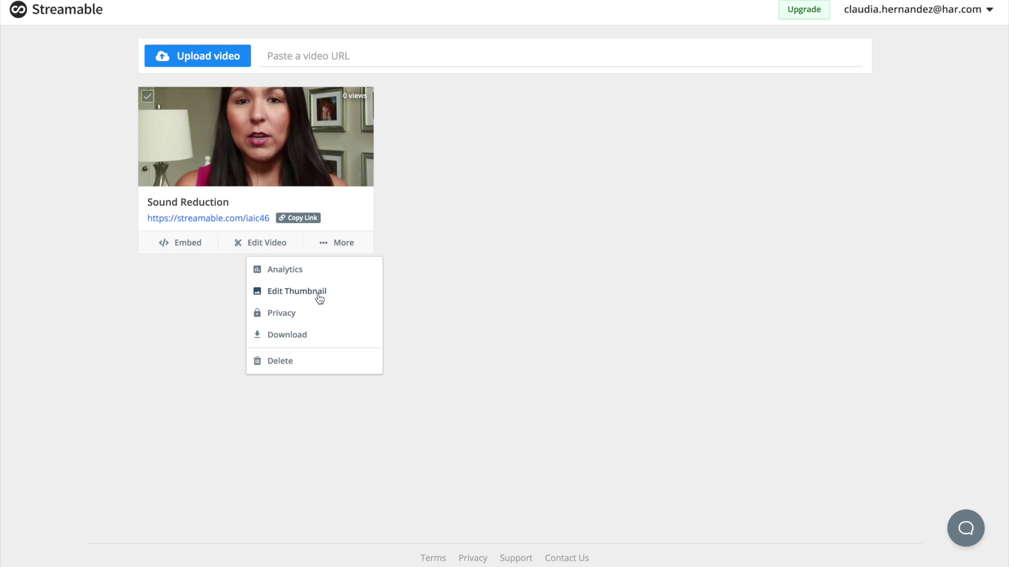
Set Sound Reduction's thumbnail to the 0:00 opening frame and save.
{"action": "mouse_move", "coordinate": [269, 108]}
{"action": "left_click", "coordinate": [299, 292]}
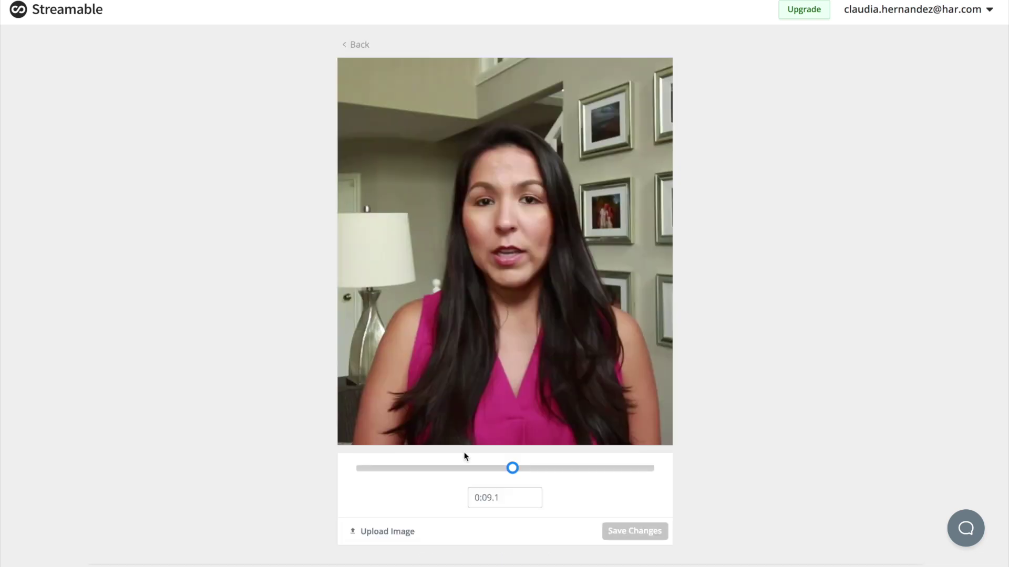
{"action": "left_click_drag", "start_coordinate": [412, 469], "coordinate": [355, 468]}
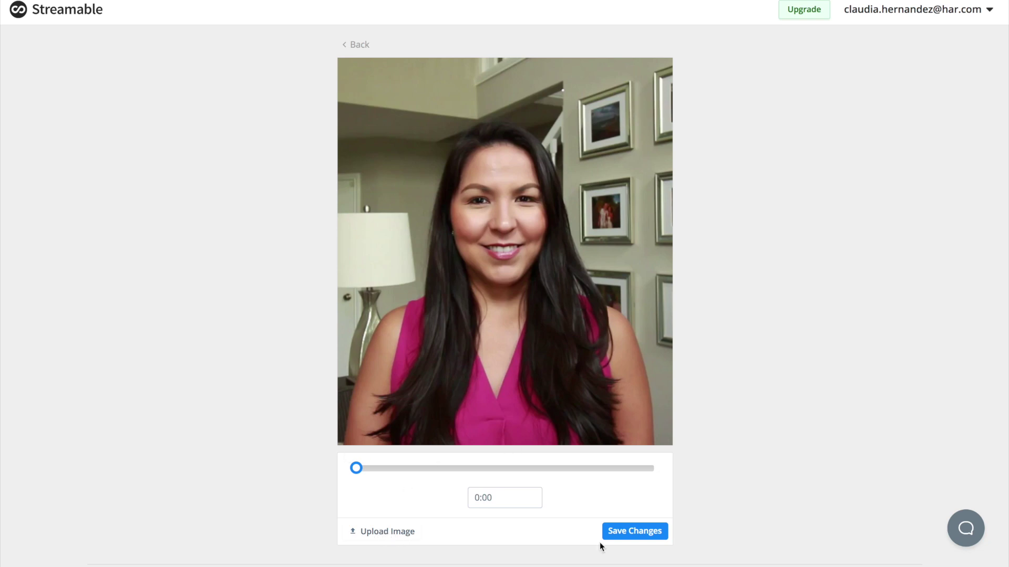
{"action": "left_click", "coordinate": [636, 535]}
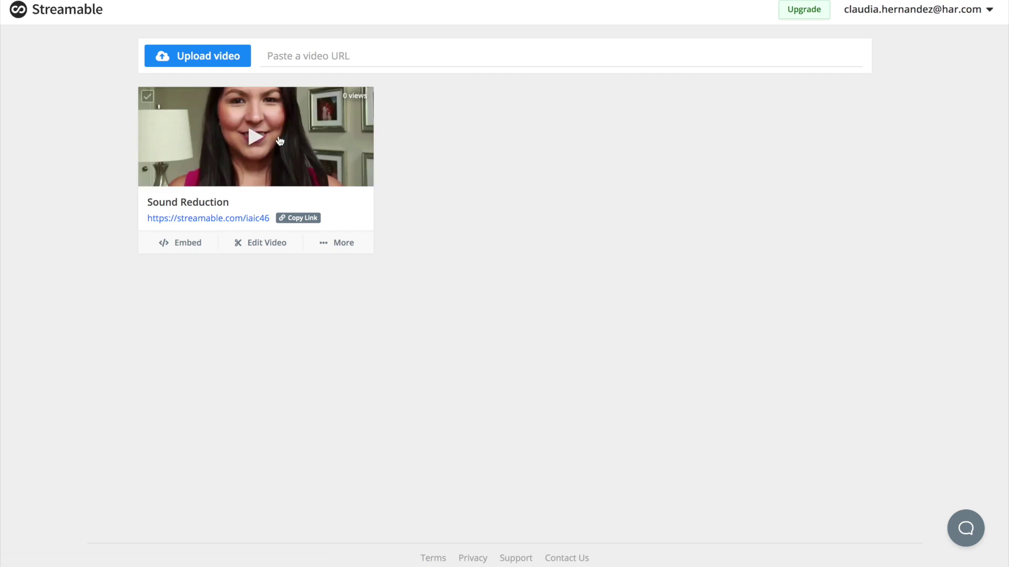
Download Sound Reduction as iaic46_2.mp4, then reload the Streamable dashboard.
{"action": "left_click", "coordinate": [336, 243]}
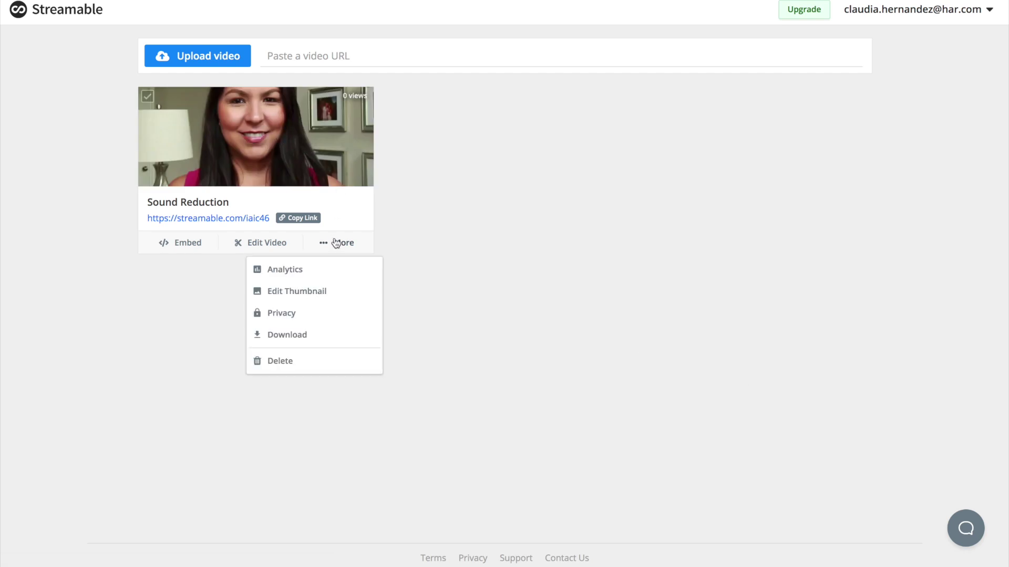
{"action": "left_click", "coordinate": [286, 339]}
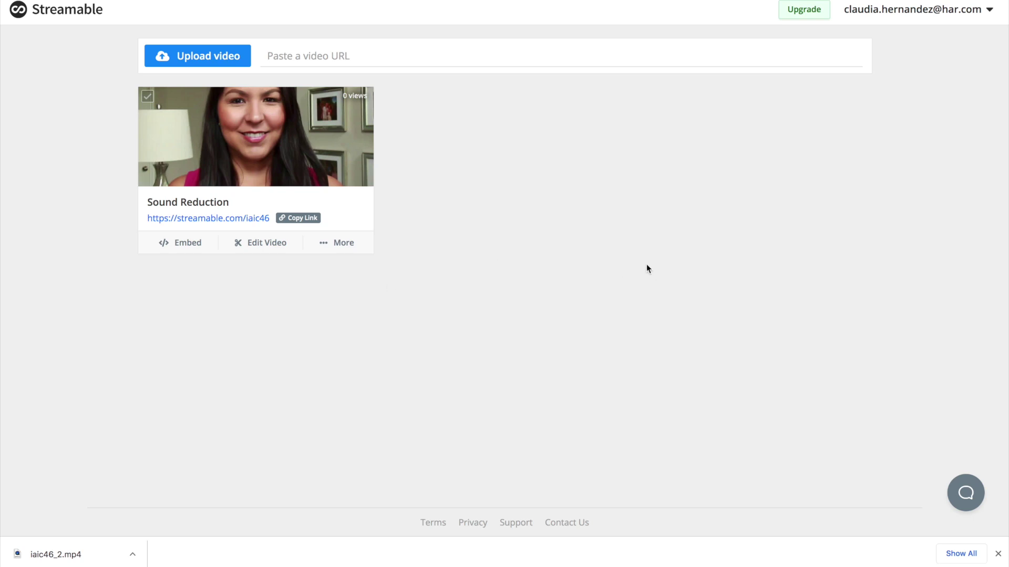
{"action": "left_click", "coordinate": [78, 14]}
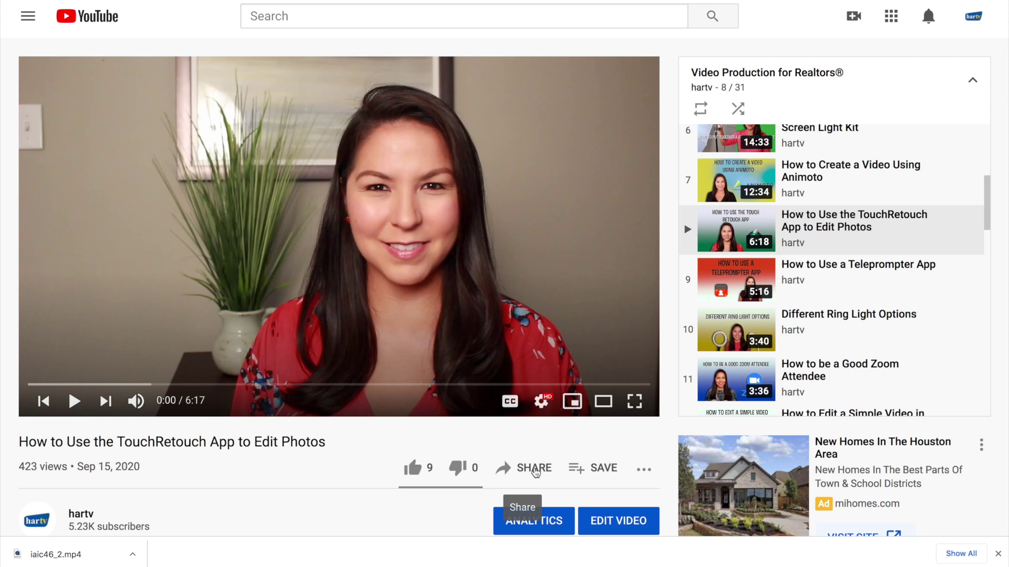
Copy the TouchRetouch tutorial's youtu.be share link and close the share dialog.
{"action": "right_click", "coordinate": [537, 472]}
{"action": "left_click", "coordinate": [515, 466]}
{"action": "left_click", "coordinate": [534, 469]}
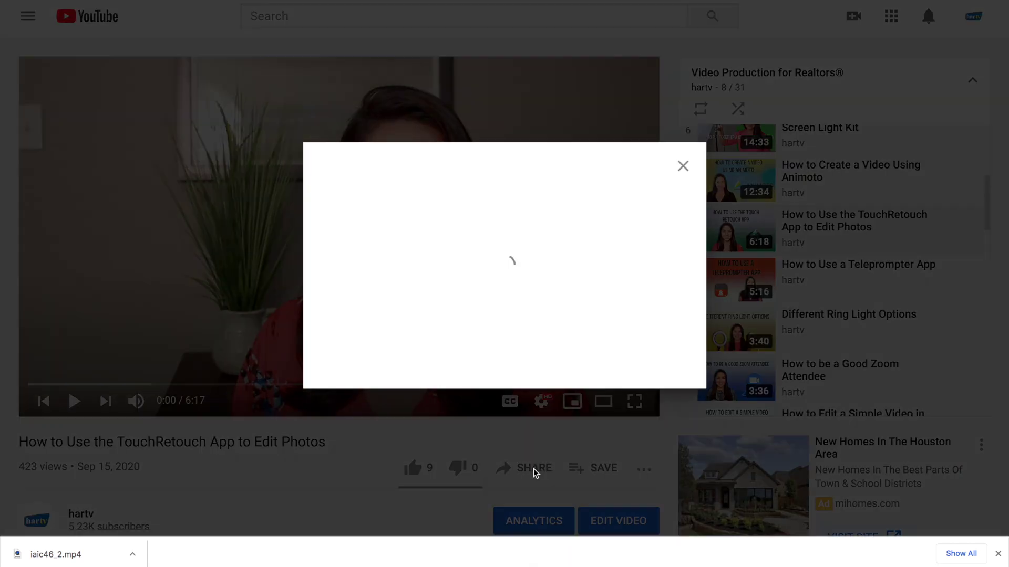
{"action": "left_click", "coordinate": [652, 351]}
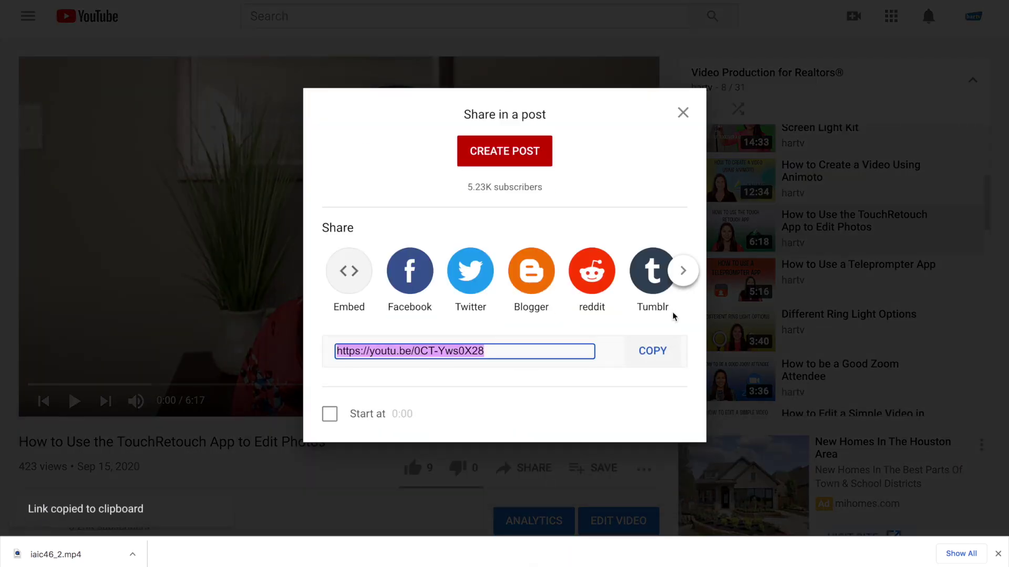
{"action": "left_click", "coordinate": [683, 114]}
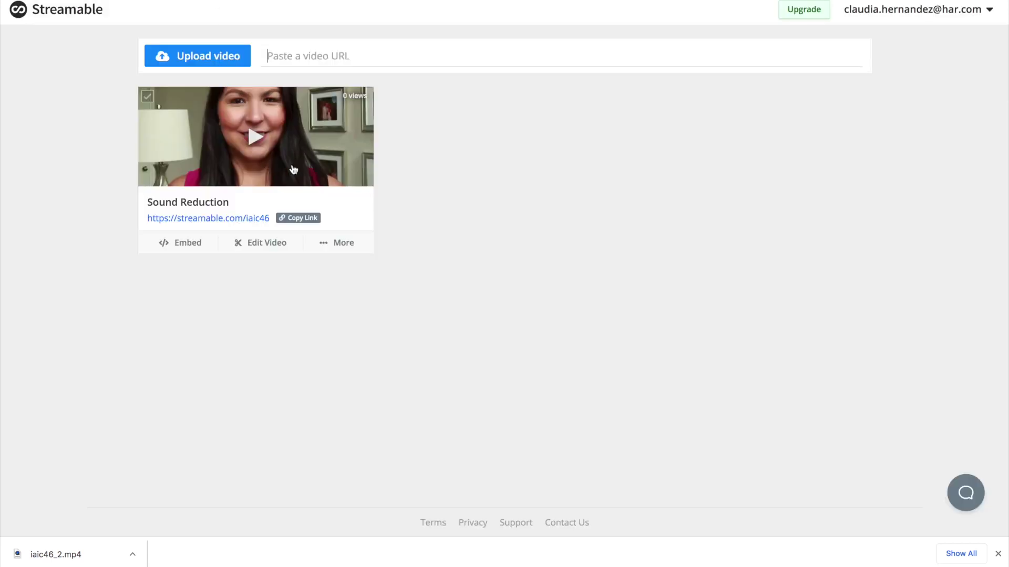
{"action": "right_click", "coordinate": [282, 55]}
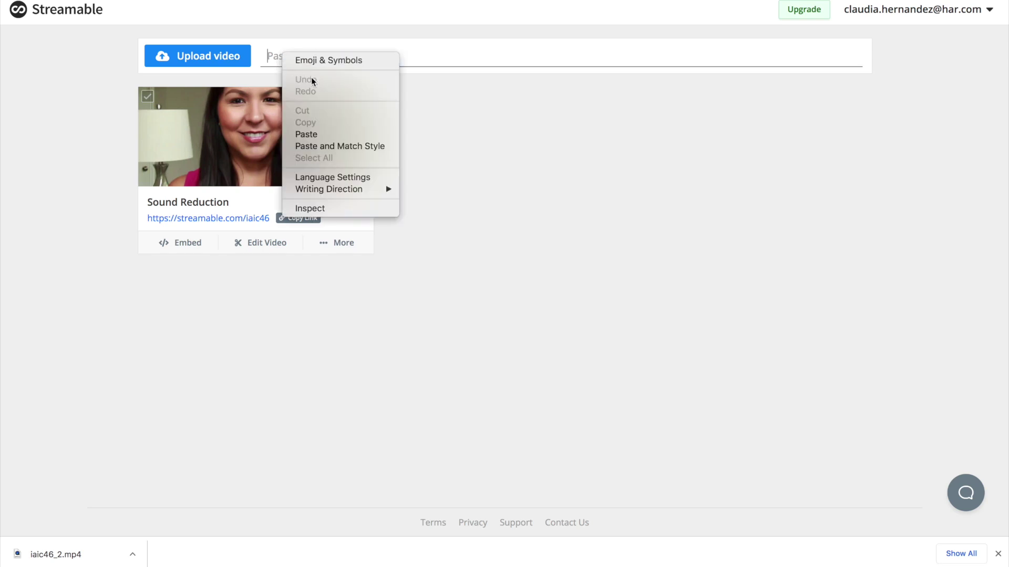
{"action": "left_click", "coordinate": [326, 134]}
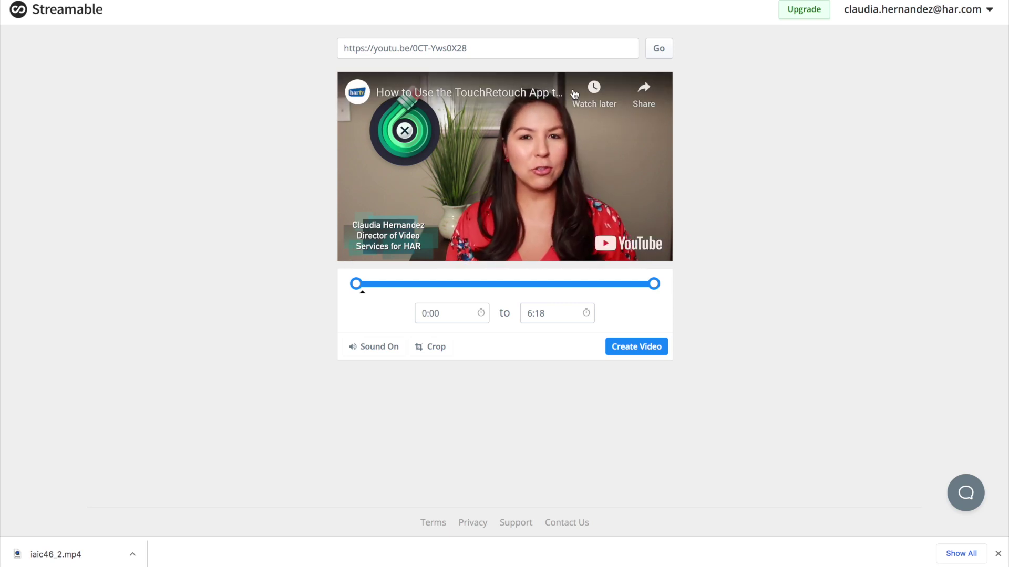
{"action": "left_click", "coordinate": [348, 246]}
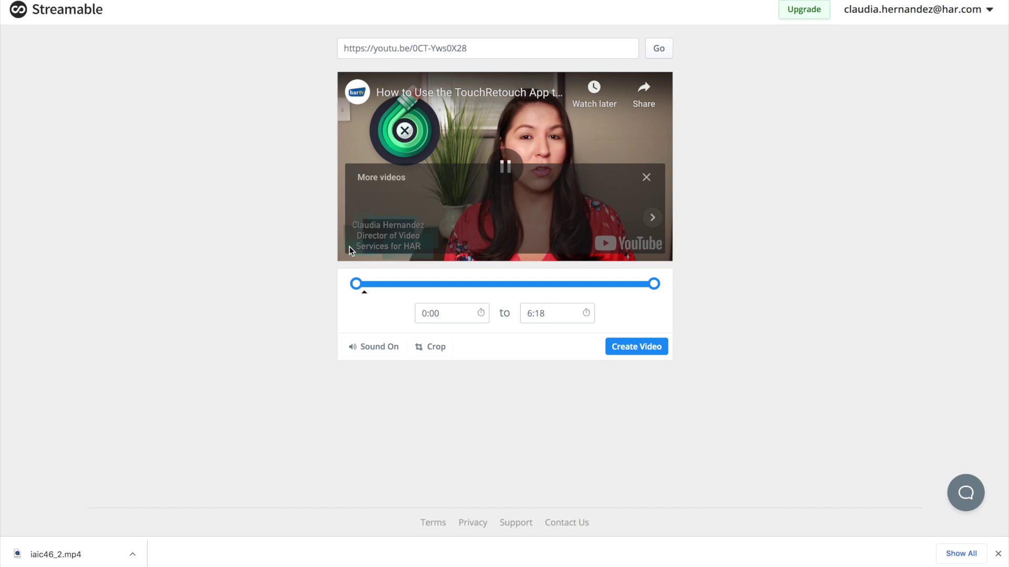
Trim the imported clip so it starts at 0:50.61.
{"action": "left_click", "coordinate": [647, 178]}
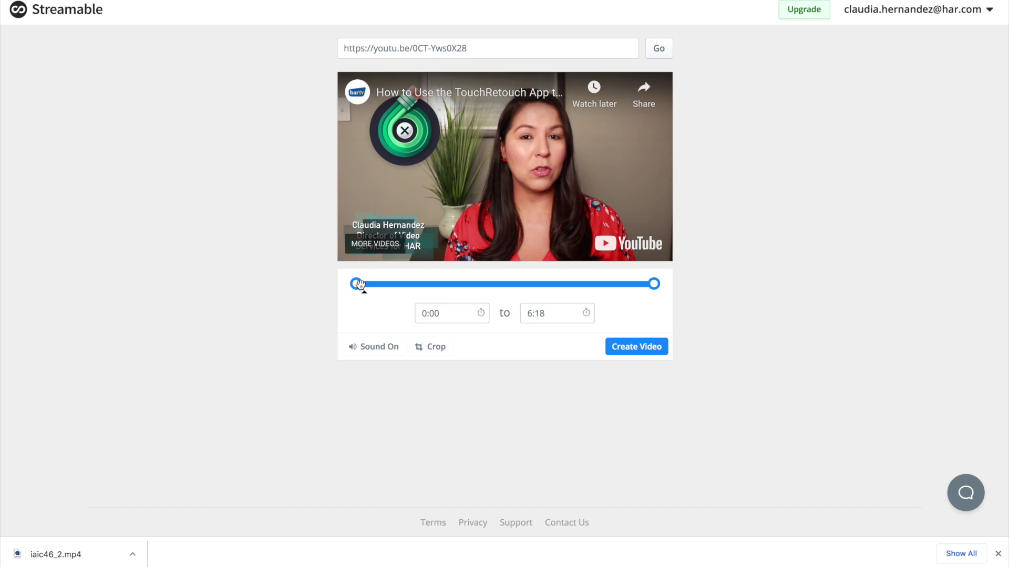
{"action": "left_click_drag", "start_coordinate": [359, 285], "coordinate": [416, 293]}
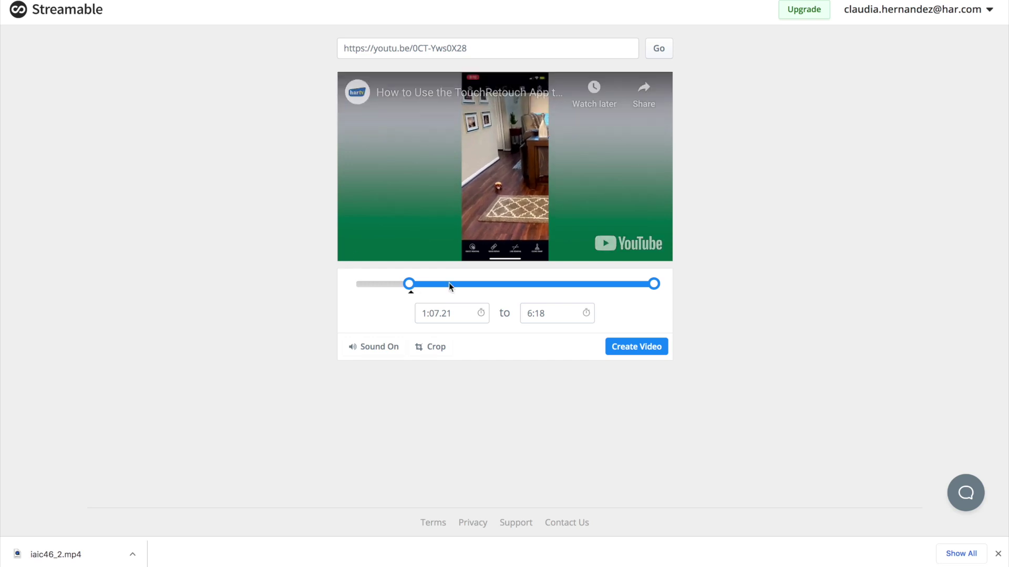
{"action": "left_click_drag", "start_coordinate": [408, 283], "coordinate": [395, 284]}
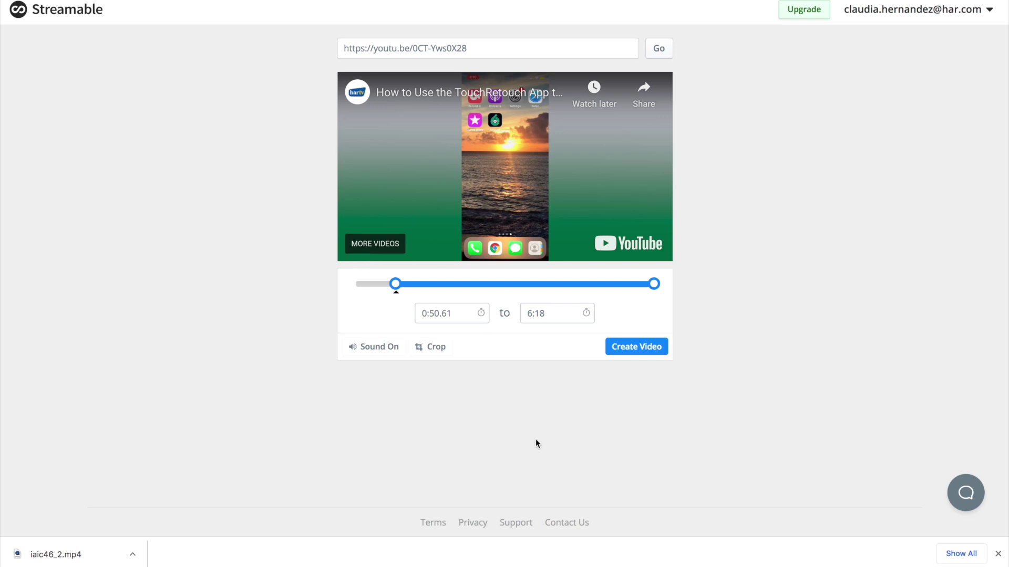
Crop the frame down to the upright phone screen in the middle.
{"action": "left_click", "coordinate": [427, 347]}
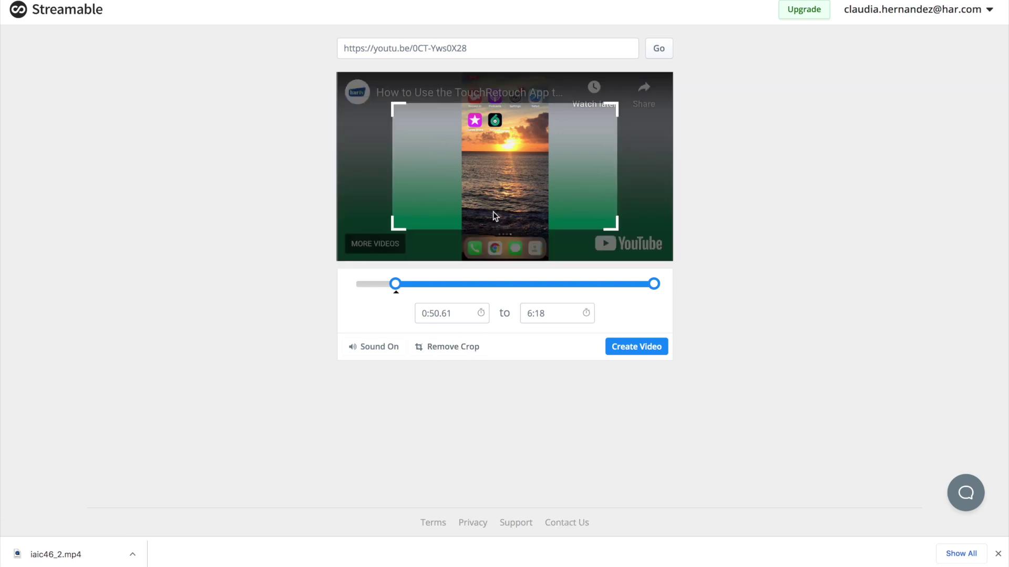
{"action": "left_click_drag", "start_coordinate": [614, 109], "coordinate": [548, 79]}
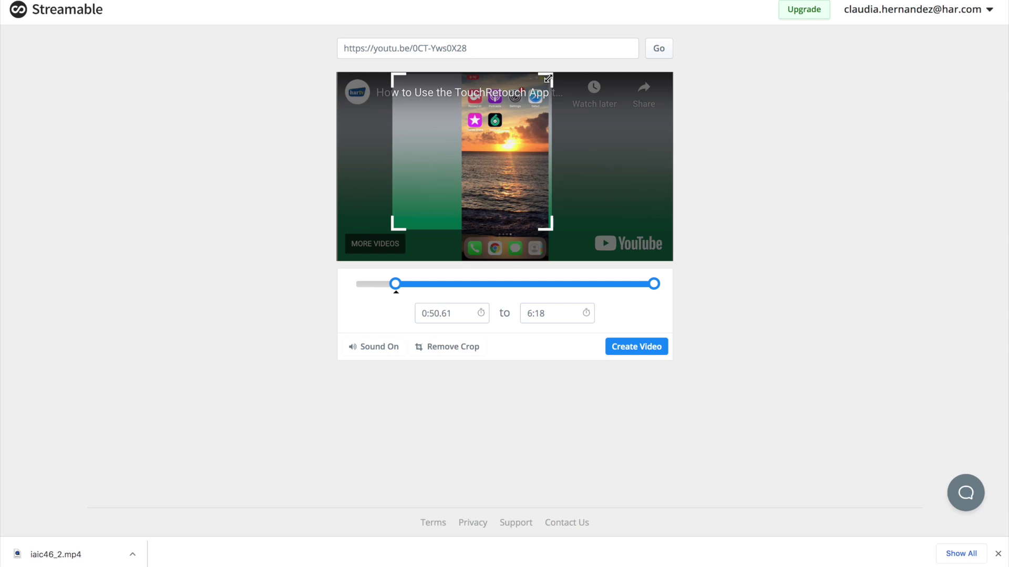
{"action": "left_click_drag", "start_coordinate": [550, 229], "coordinate": [546, 260]}
{"action": "left_click_drag", "start_coordinate": [394, 260], "coordinate": [461, 261]}
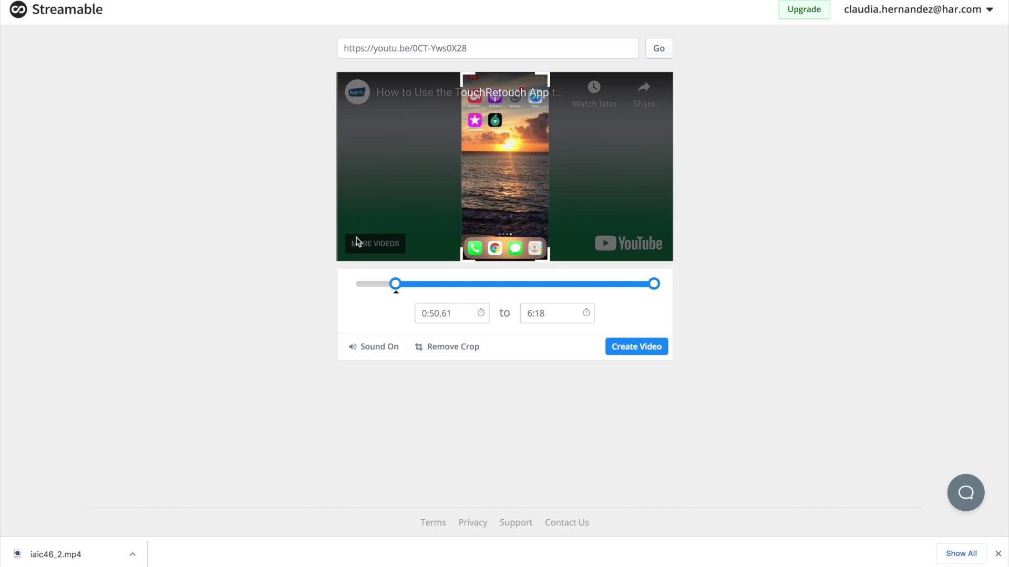
{"action": "left_click", "coordinate": [396, 288]}
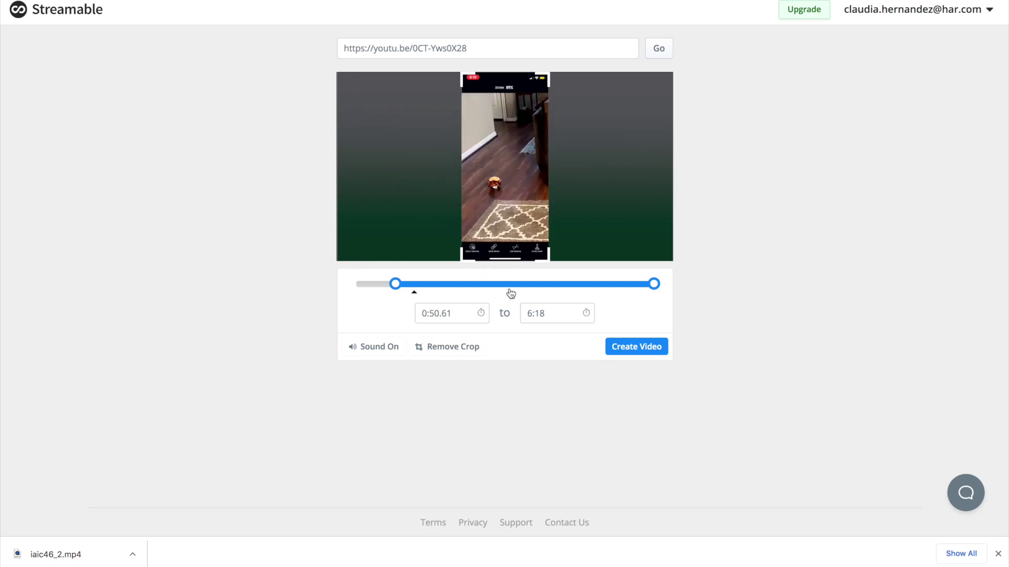
Move the clip's end point to 6:01.37 and switch its sound off.
{"action": "mouse_move", "coordinate": [654, 284]}
{"action": "left_mouse_down"}
{"action": "mouse_move", "coordinate": [577, 285]}
{"action": "mouse_move", "coordinate": [651, 292]}
{"action": "left_mouse_up"}
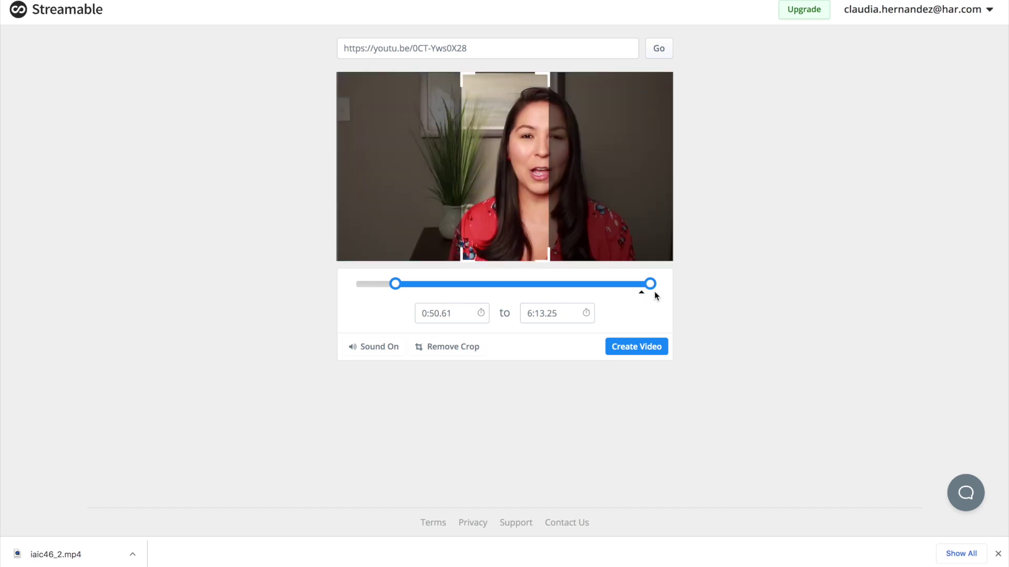
{"action": "left_click_drag", "start_coordinate": [651, 283], "coordinate": [633, 283]}
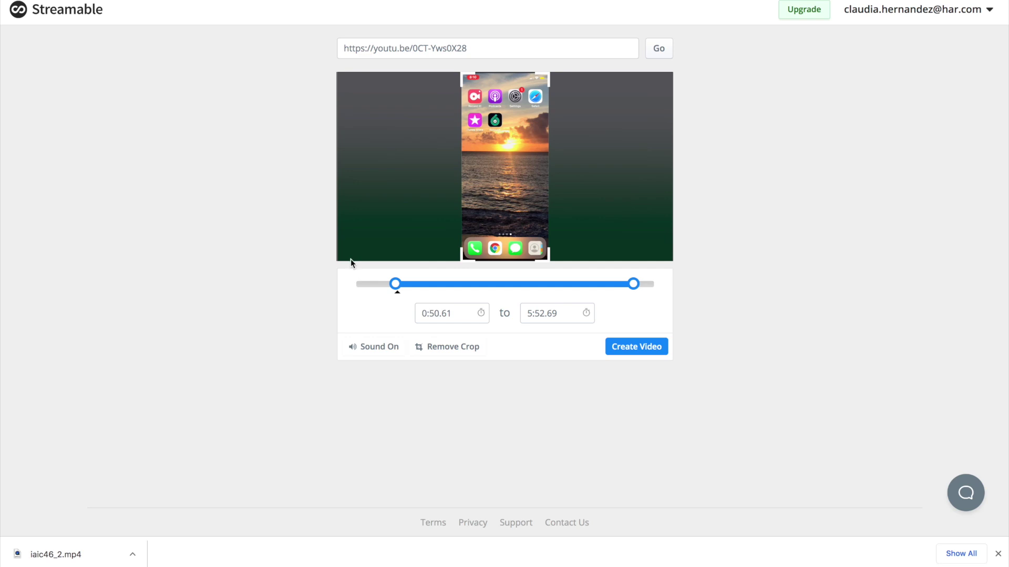
{"action": "left_click_drag", "start_coordinate": [634, 285], "coordinate": [641, 285]}
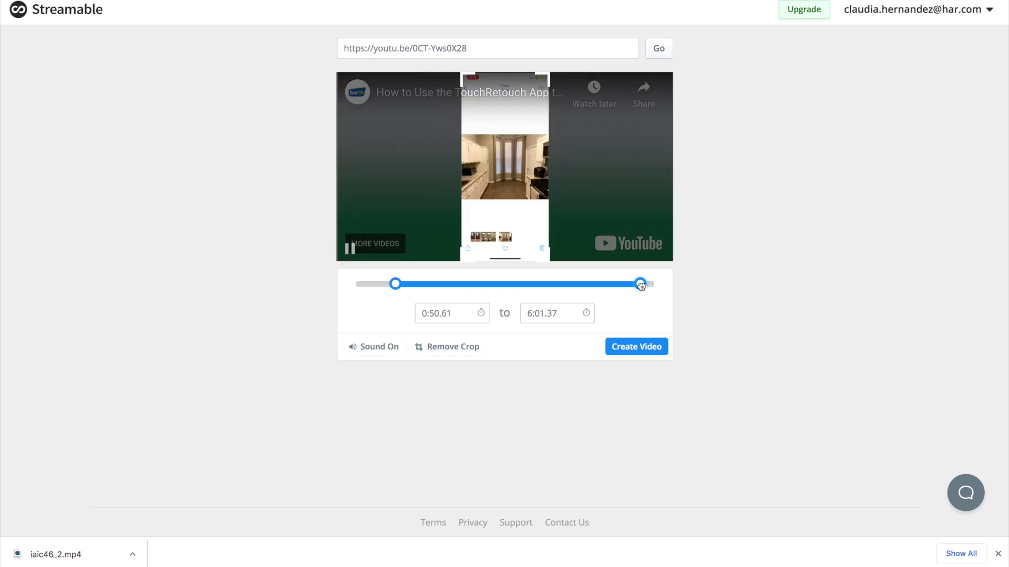
{"action": "left_click", "coordinate": [378, 348]}
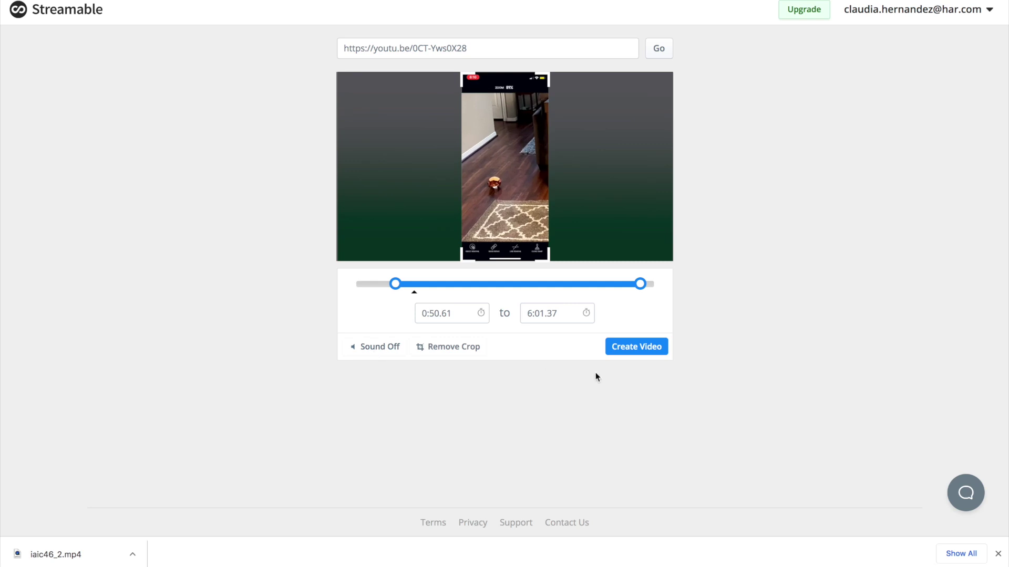
Create the edited video and title its dashboard card 'ReTouch App Tutorial'.
{"action": "left_click", "coordinate": [645, 351]}
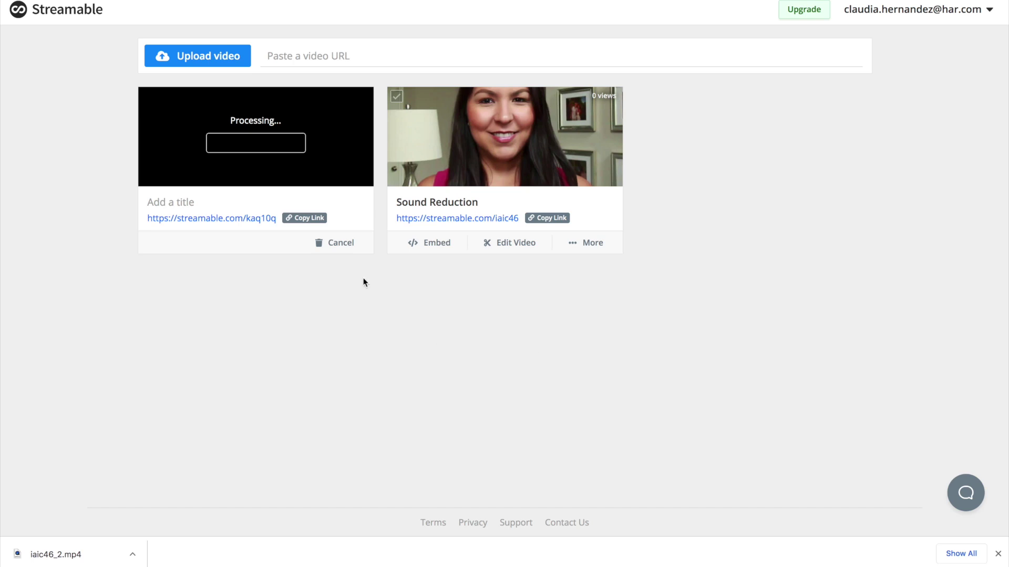
{"action": "left_click", "coordinate": [208, 204]}
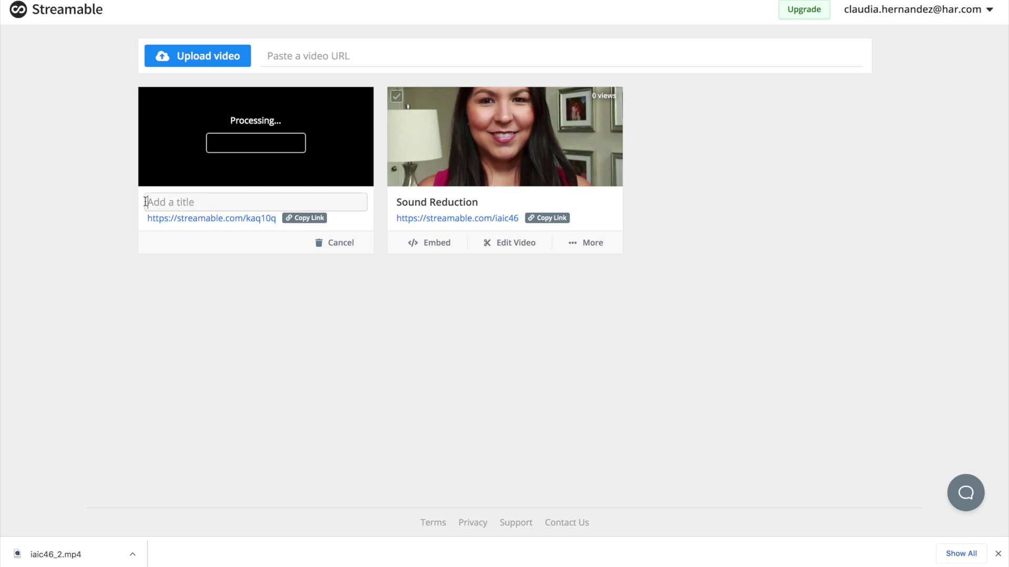
{"action": "type", "text": "ReTou"}
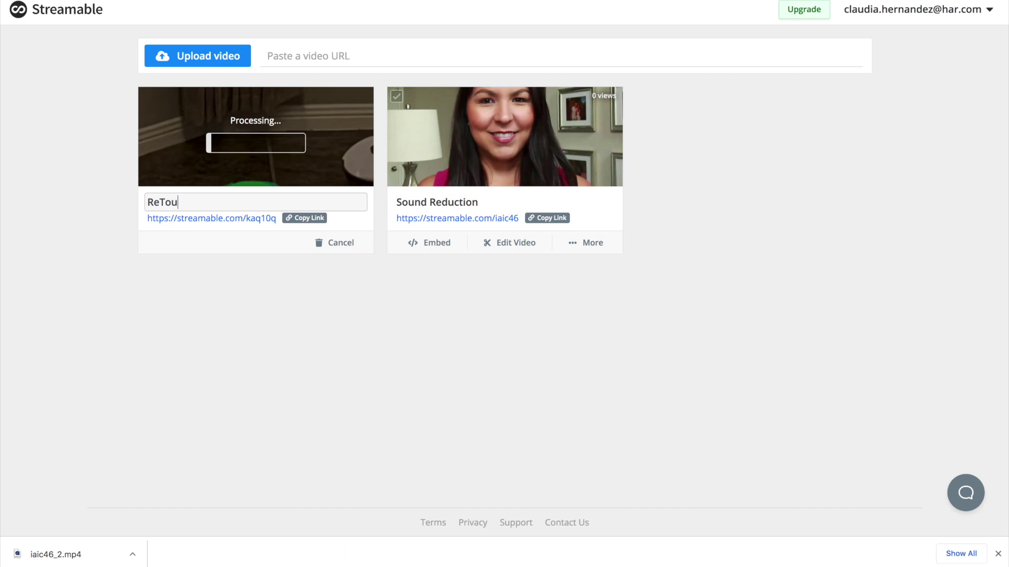
{"action": "type", "text": "ch App Tutorial"}
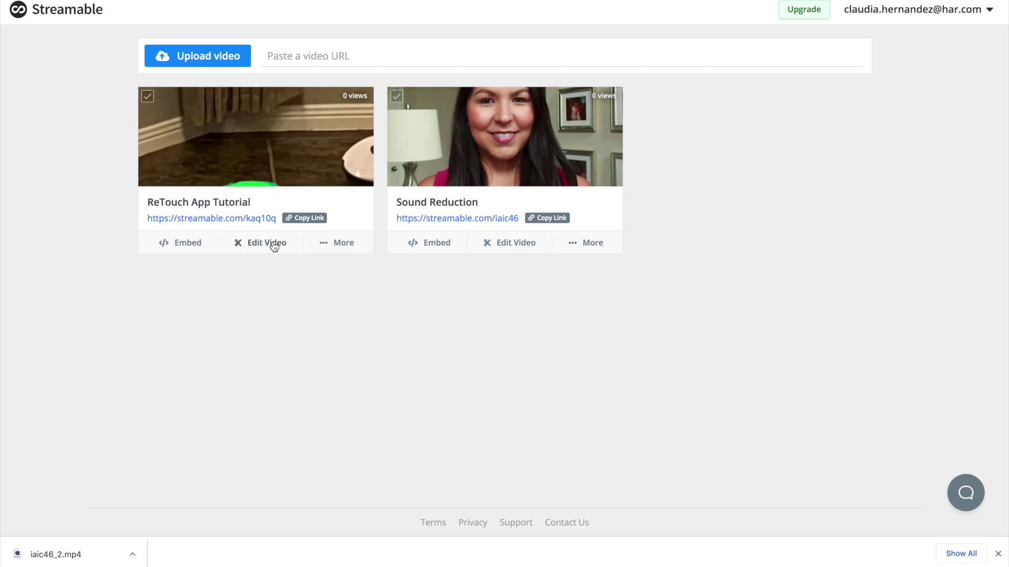
Set the ReTouch App Tutorial thumbnail to the home-screen sunset frame and save it.
{"action": "left_click", "coordinate": [338, 249]}
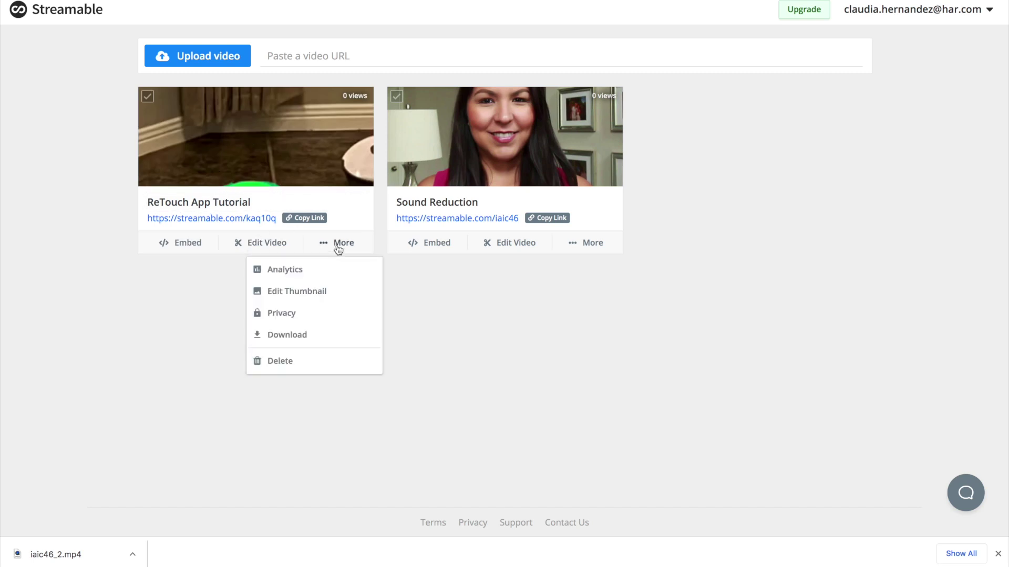
{"action": "left_click", "coordinate": [305, 296]}
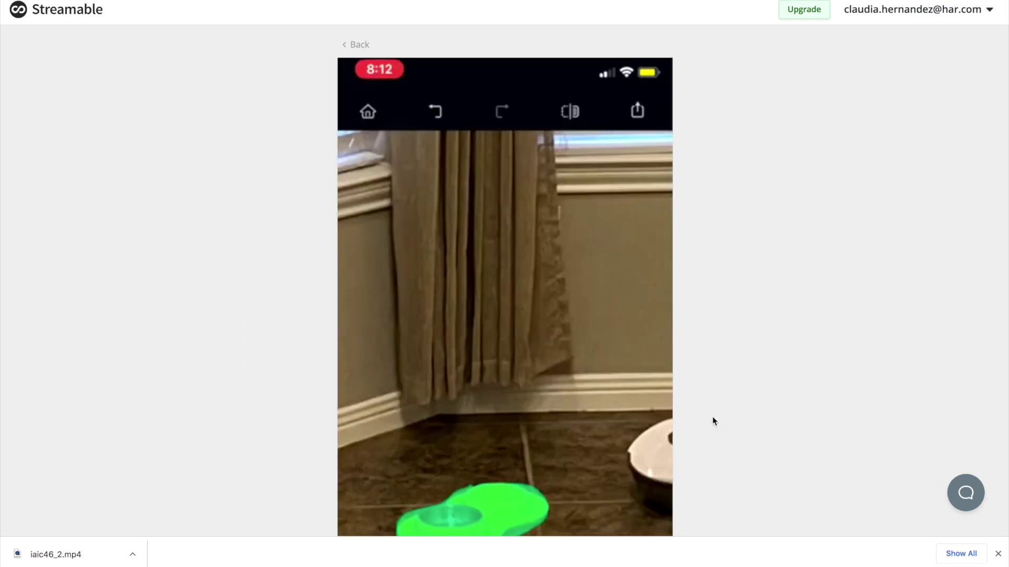
{"action": "scroll", "coordinate": [712, 419], "scroll_direction": "down", "scroll_amount": 5}
{"action": "scroll", "coordinate": [711, 418], "scroll_direction": "down", "scroll_amount": 1}
{"action": "left_click_drag", "start_coordinate": [511, 411], "coordinate": [353, 412]}
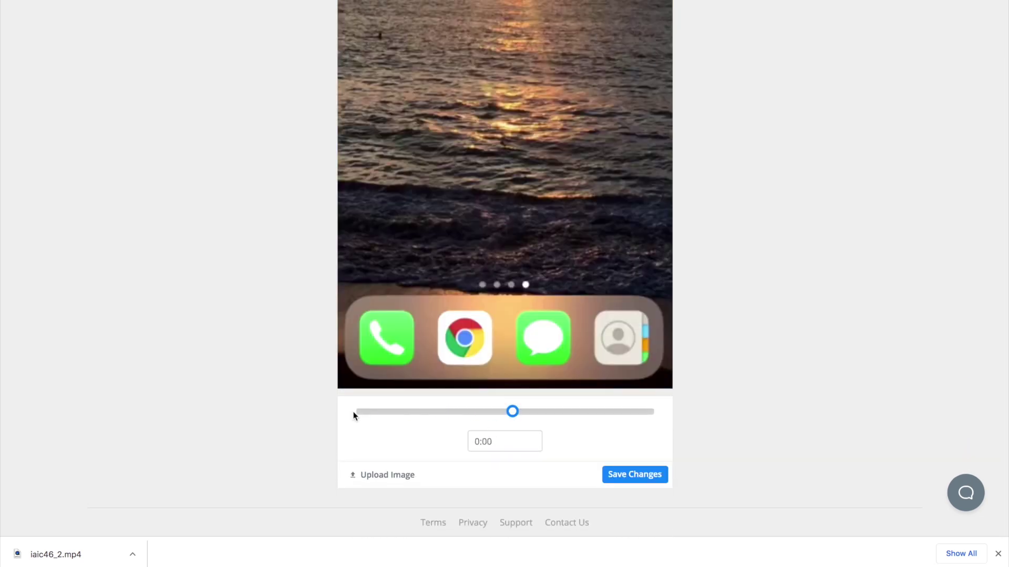
{"action": "scroll", "coordinate": [703, 417], "scroll_direction": "up", "scroll_amount": 5}
{"action": "scroll", "coordinate": [703, 421], "scroll_direction": "up", "scroll_amount": 2}
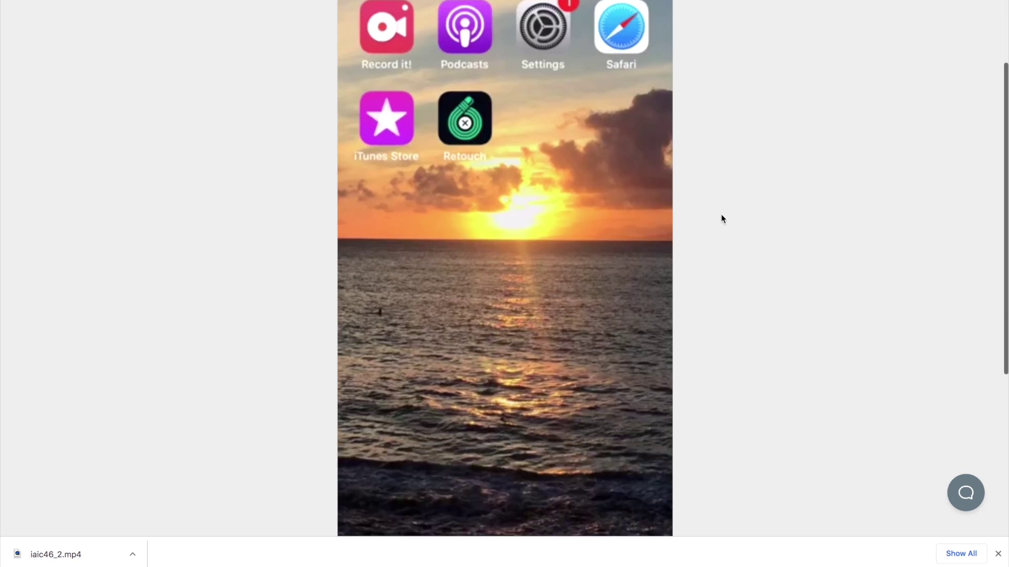
{"action": "scroll", "coordinate": [721, 219], "scroll_direction": "down", "scroll_amount": 5}
{"action": "left_click", "coordinate": [641, 476]}
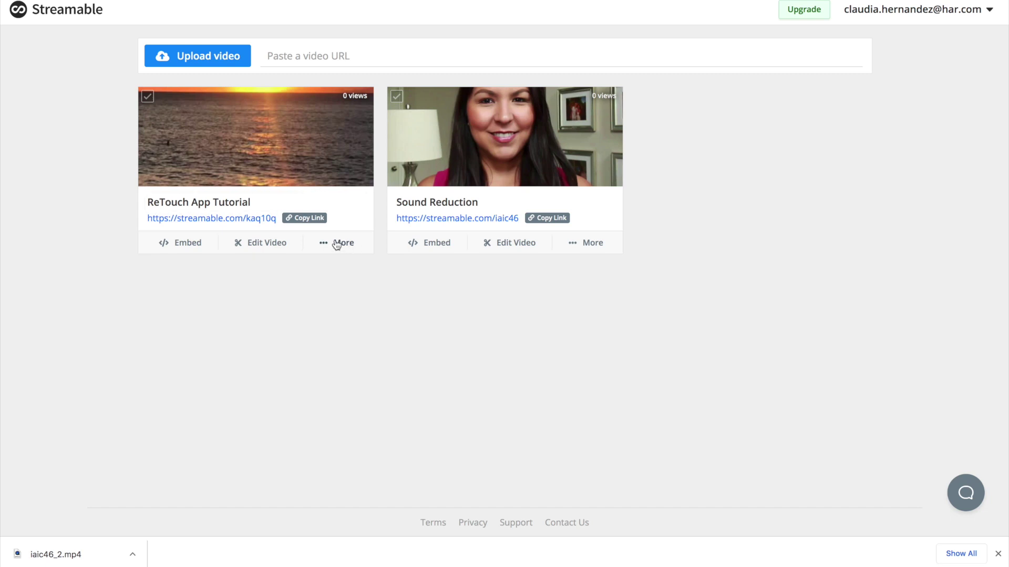
{"action": "left_click", "coordinate": [275, 243]}
Copy the ReTouch App Tutorial share link and open a new browser tab.
{"action": "left_click", "coordinate": [341, 244]}
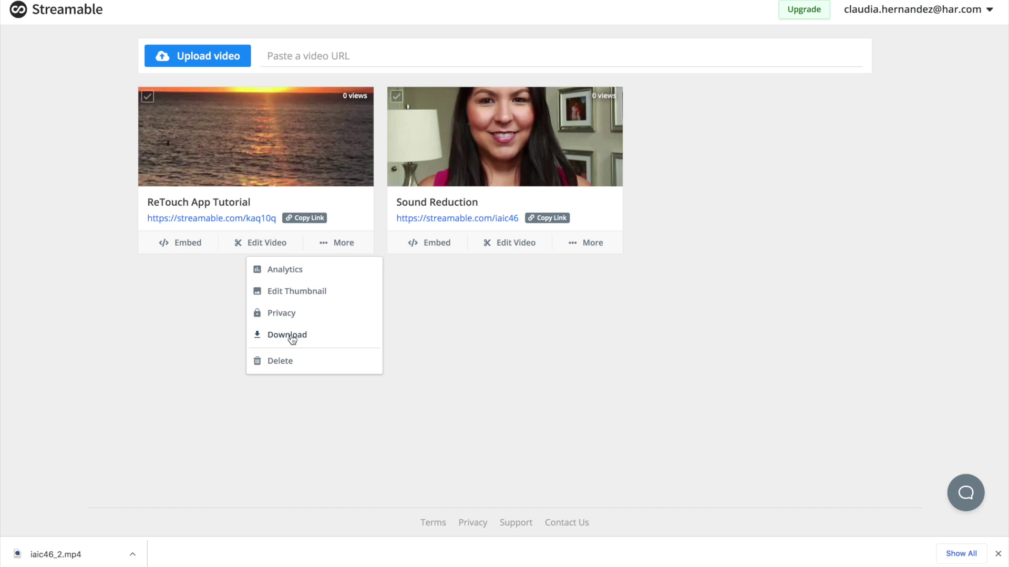
{"action": "left_click", "coordinate": [210, 313]}
{"action": "left_click", "coordinate": [307, 219]}
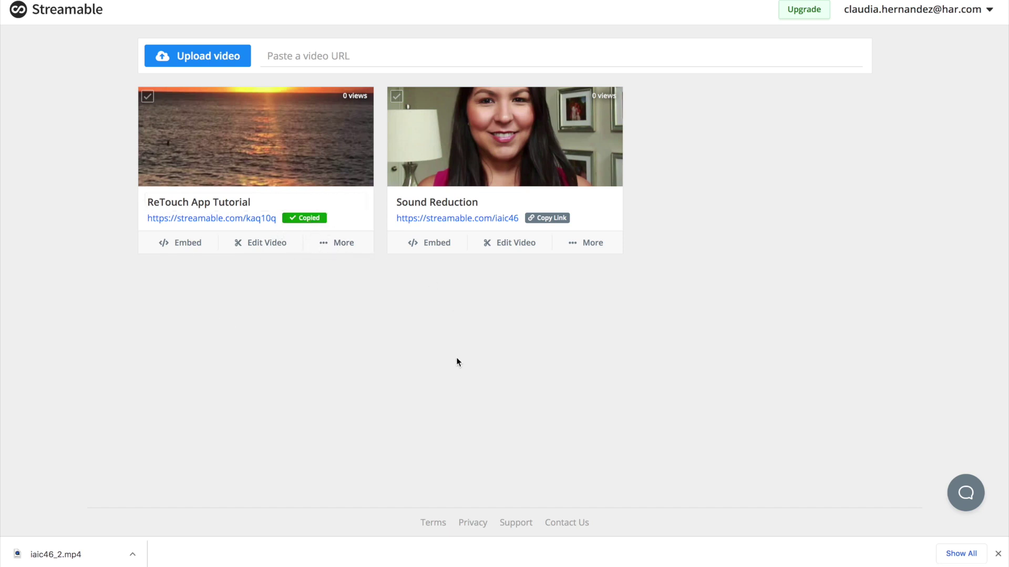
{"action": "key", "text": "ctrl+t"}
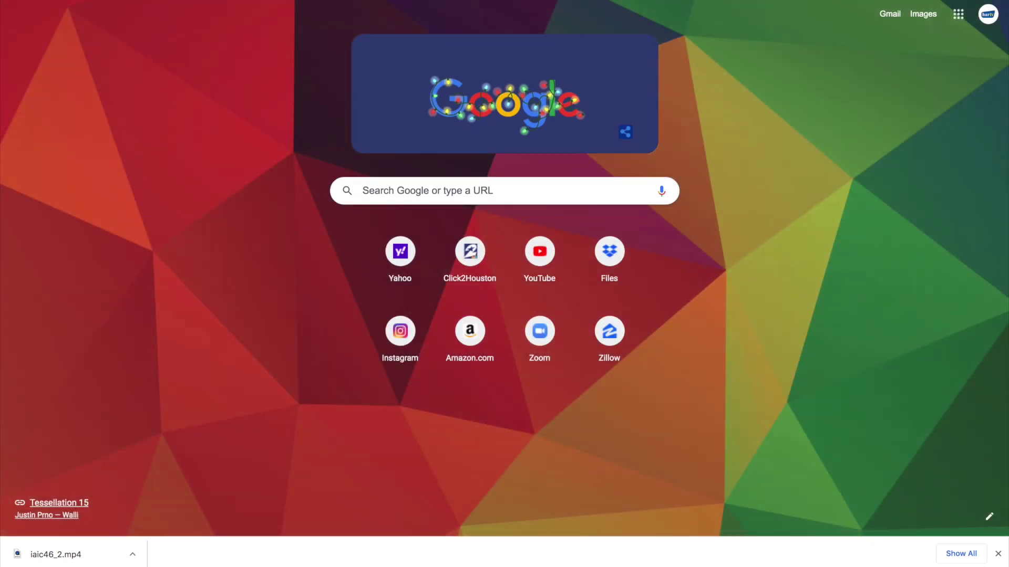
Paste and open the copied share link, skip ahead through the video, then pause it.
{"action": "right_click", "coordinate": [272, 1]}
{"action": "left_click", "coordinate": [399, 42]}
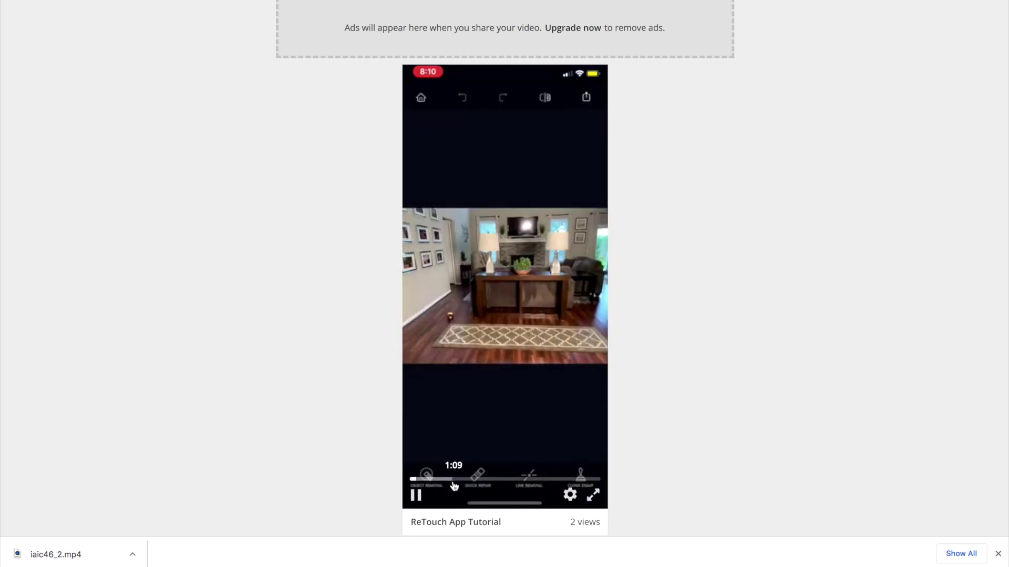
{"action": "left_click", "coordinate": [500, 480]}
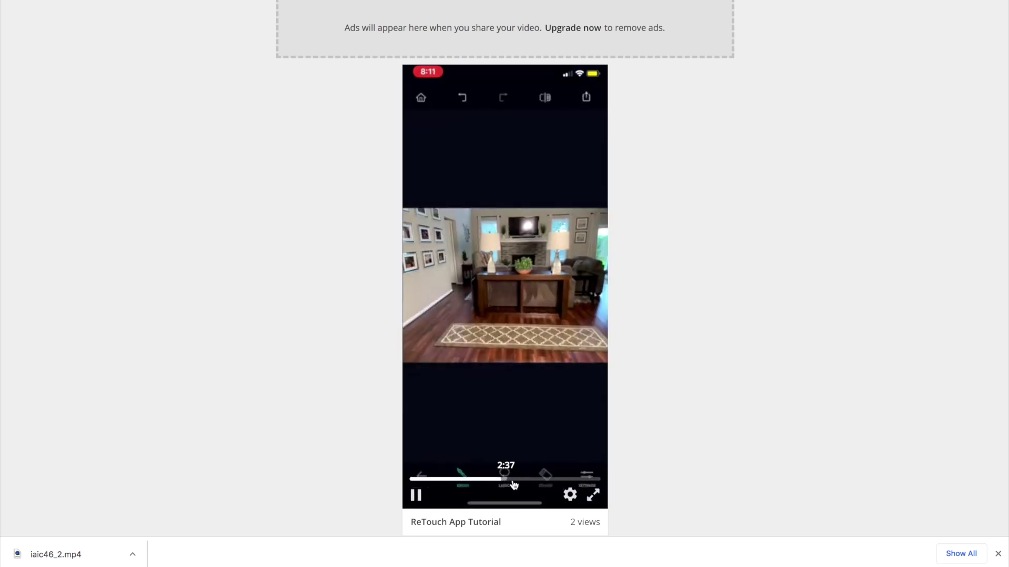
{"action": "left_click", "coordinate": [562, 479]}
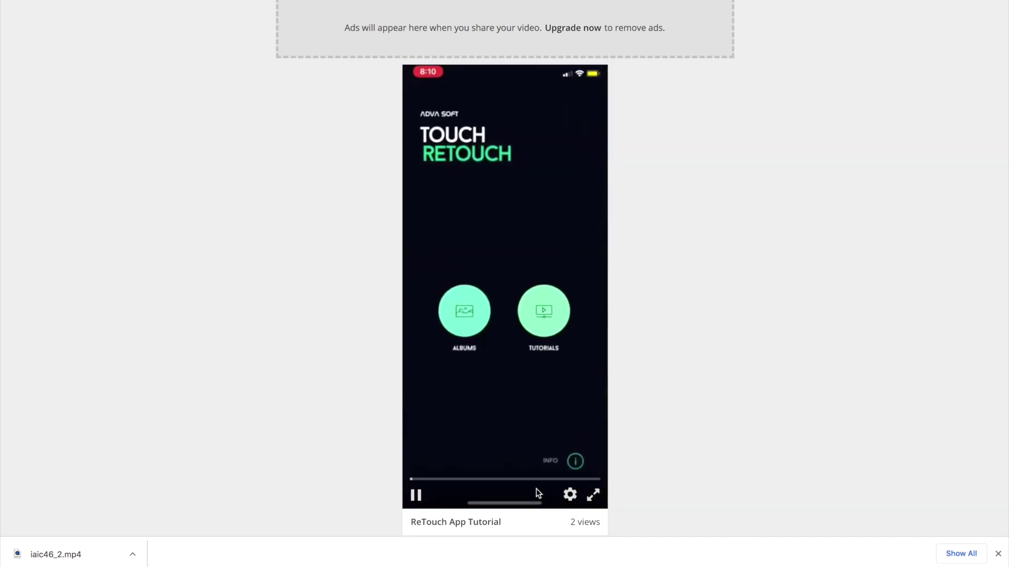
{"action": "left_click", "coordinate": [416, 496]}
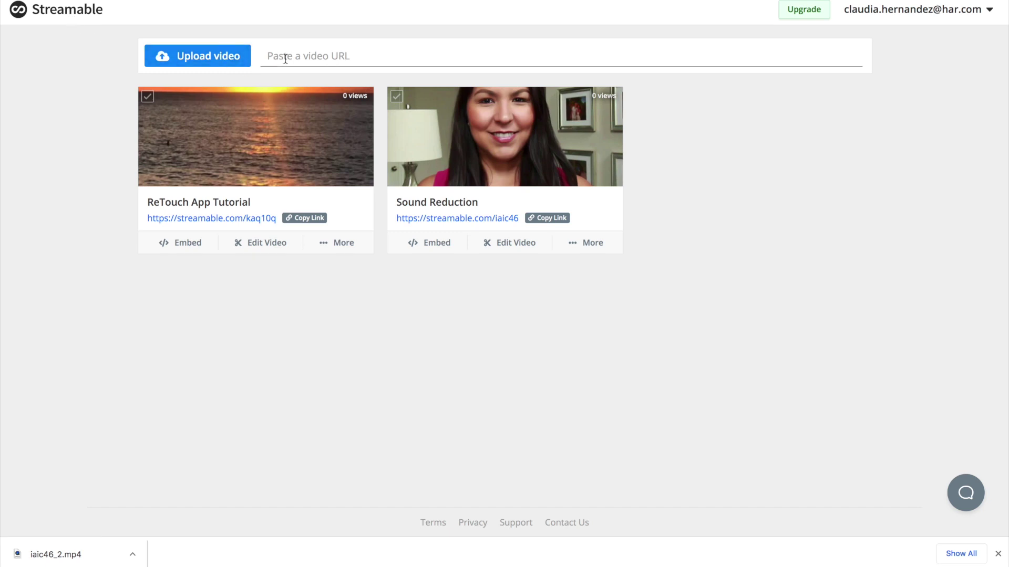
{"action": "left_click", "coordinate": [276, 249]}
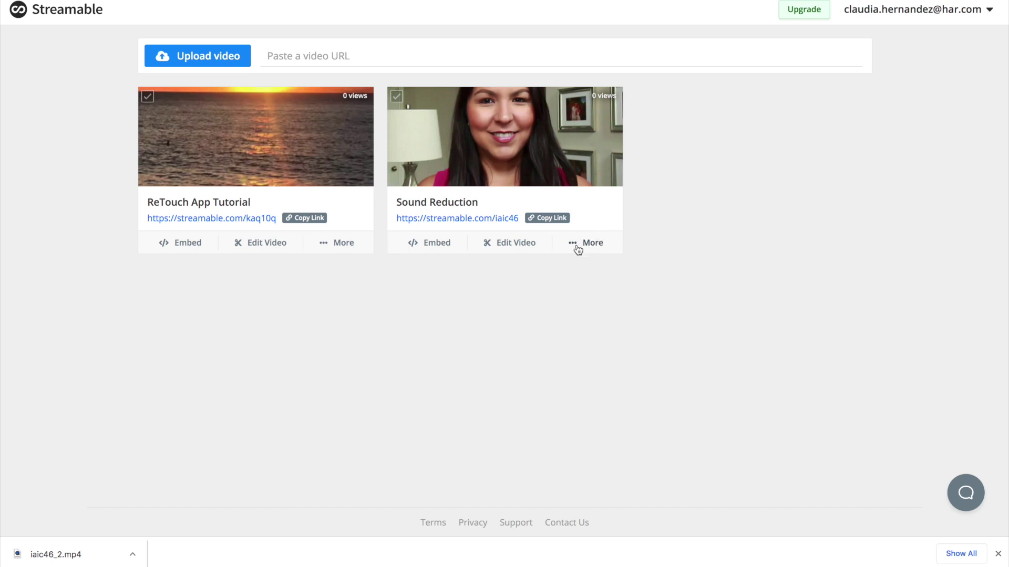
{"action": "left_click", "coordinate": [346, 243]}
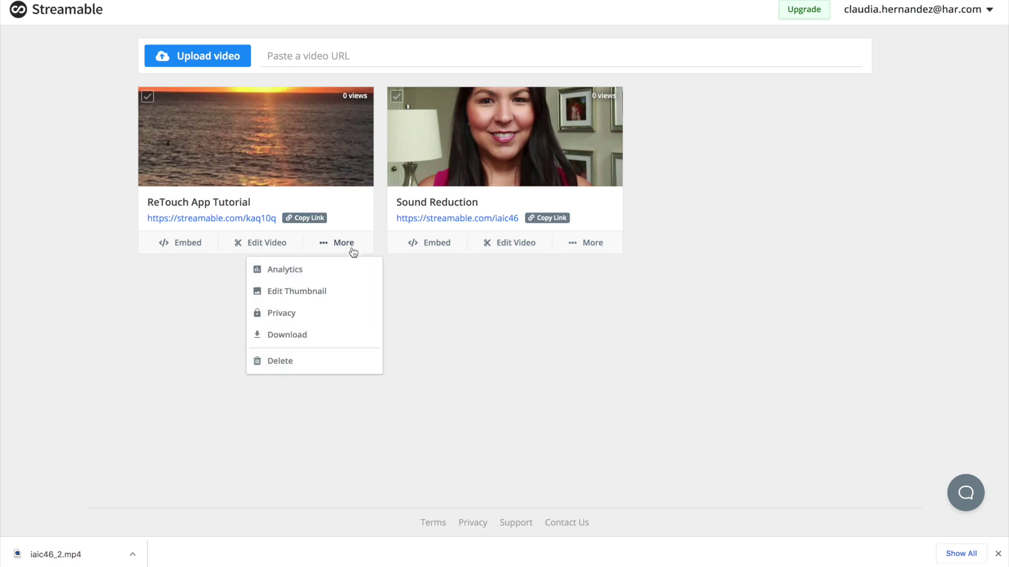
{"action": "left_click", "coordinate": [648, 431]}
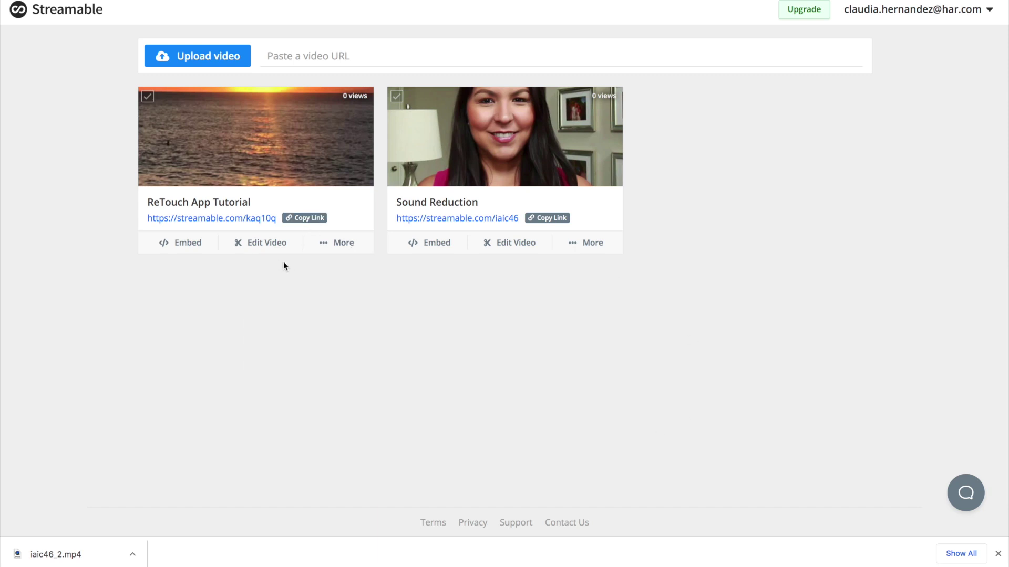